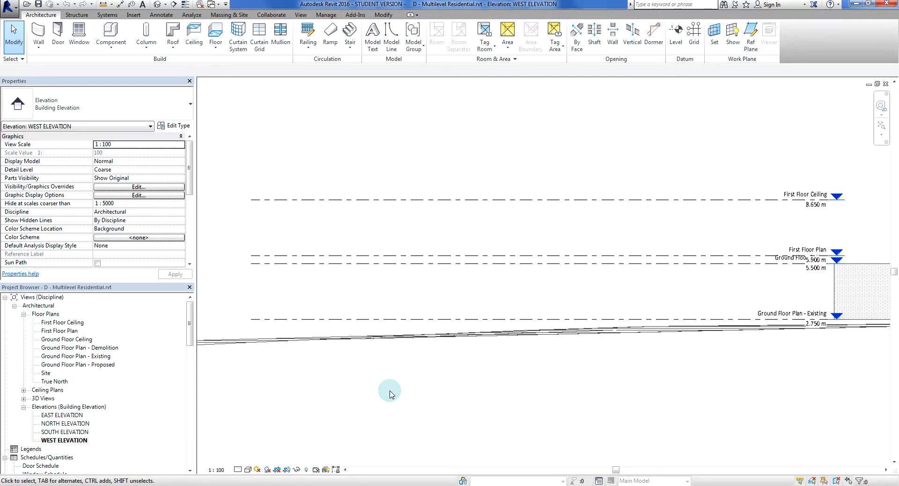
# Examine the existing floor levels in relation to the sloping ground and the wall in the west elevation
pyautogui.scroll(-3, 692, 370)
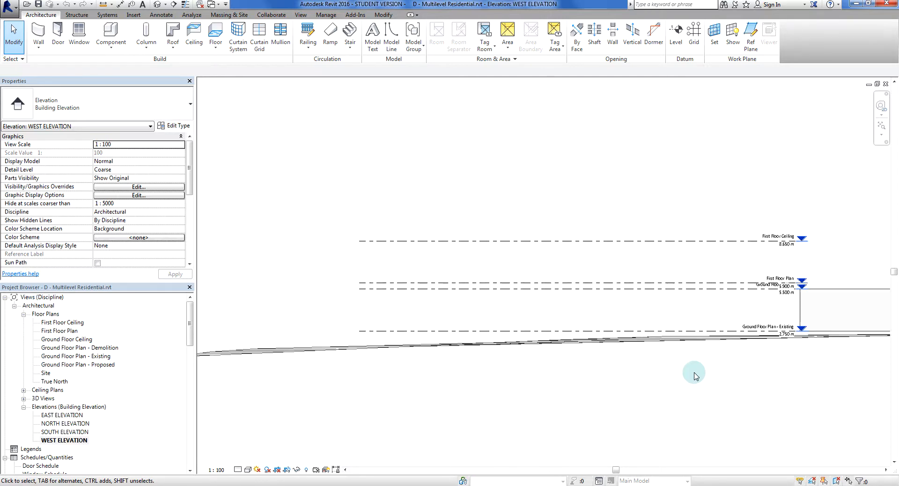
pyautogui.moveTo(646, 404); pyautogui.dragTo(582, 405, button='middle')
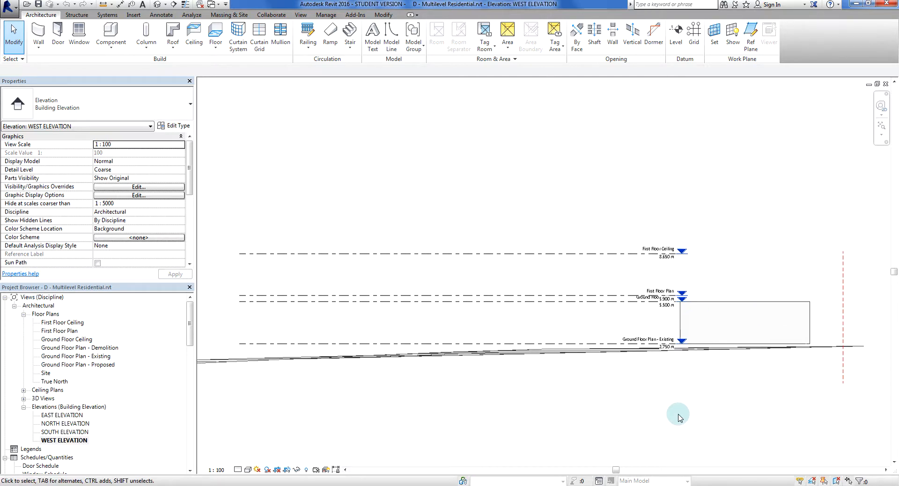
pyautogui.moveTo(679, 395); pyautogui.dragTo(726, 395, button='middle')
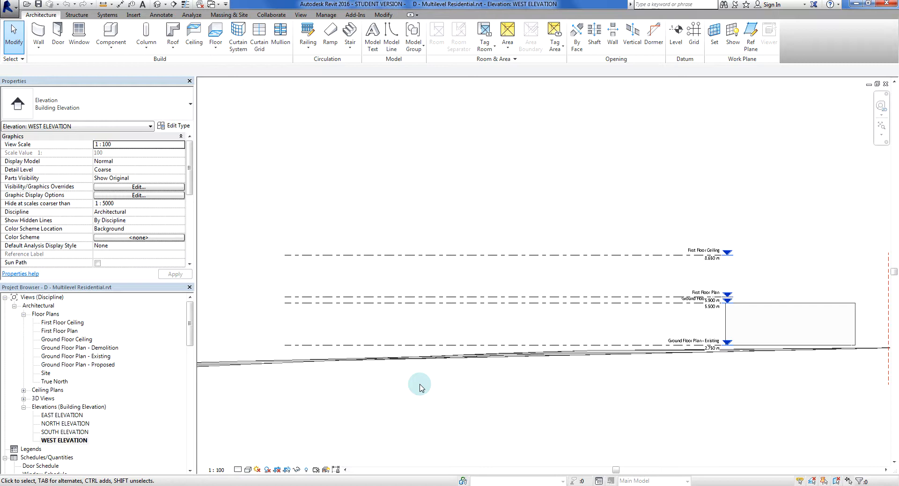
pyautogui.moveTo(626, 397); pyautogui.dragTo(633, 375, button='middle')
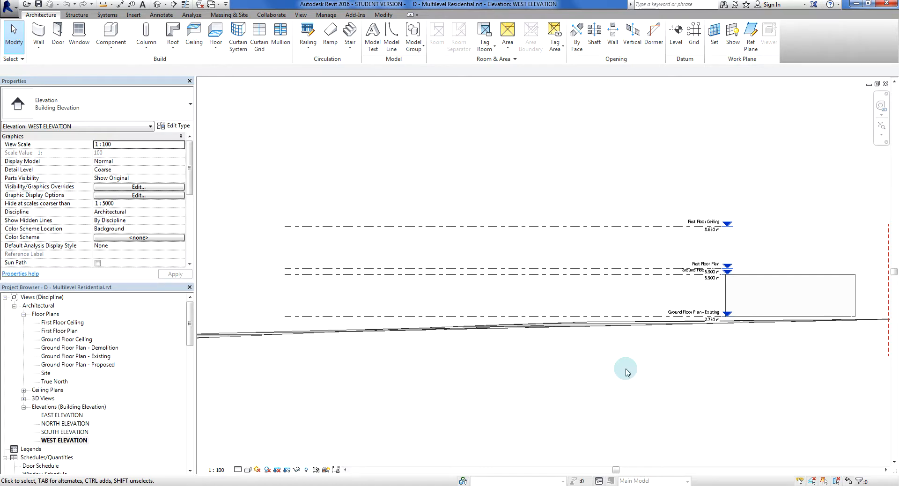
pyautogui.scroll(-2, 393, 361)
pyautogui.moveTo(393, 361); pyautogui.dragTo(437, 354, button='middle')
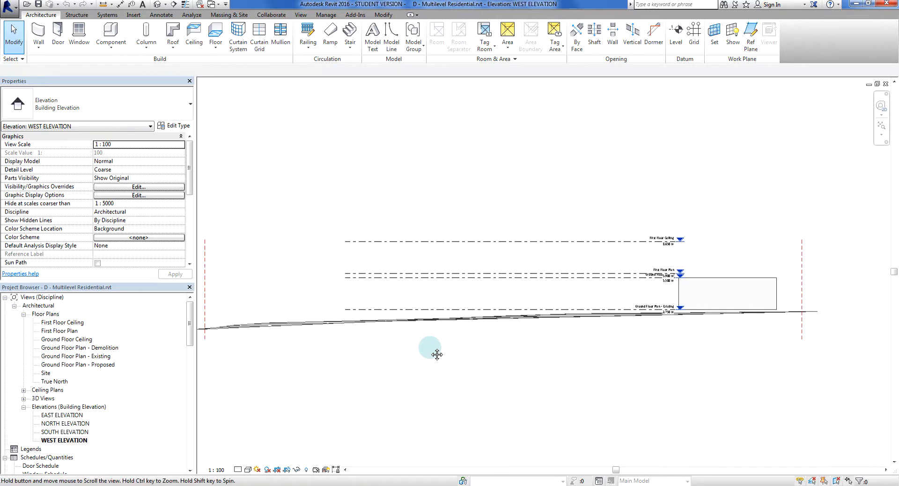
pyautogui.scroll(1, 659, 362)
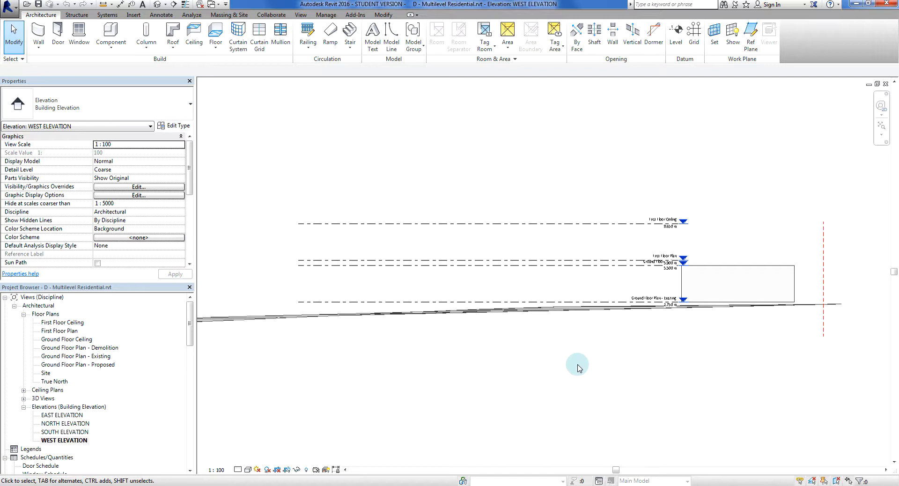
pyautogui.moveTo(588, 372); pyautogui.dragTo(670, 373, button='middle')
pyautogui.scroll(1, 688, 356)
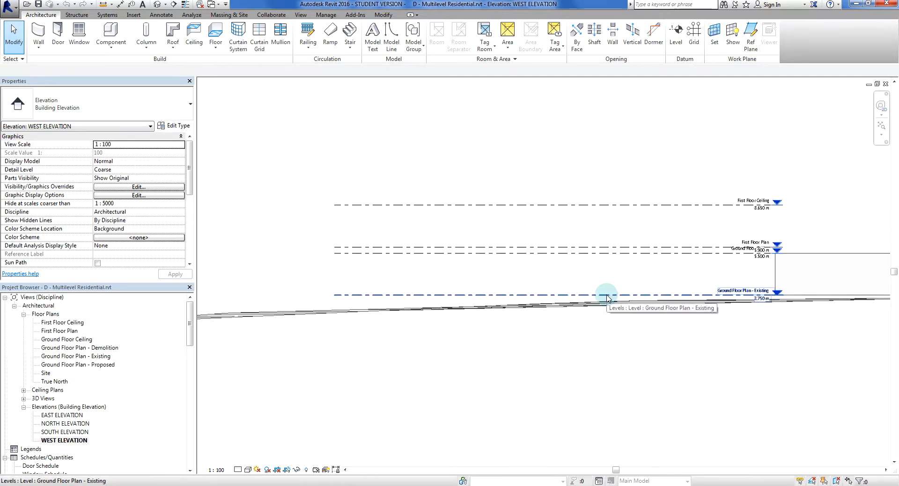
pyautogui.moveTo(652, 357); pyautogui.dragTo(620, 349, button='middle')
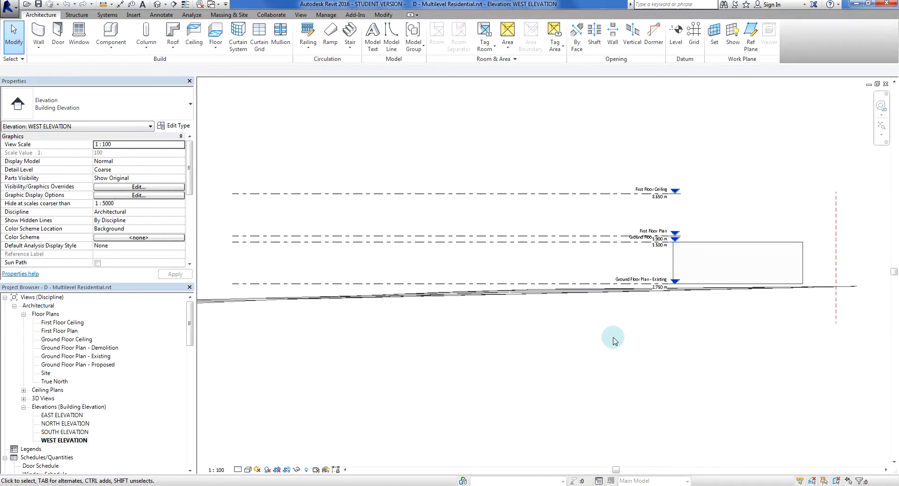
pyautogui.scroll(1, 613, 338)
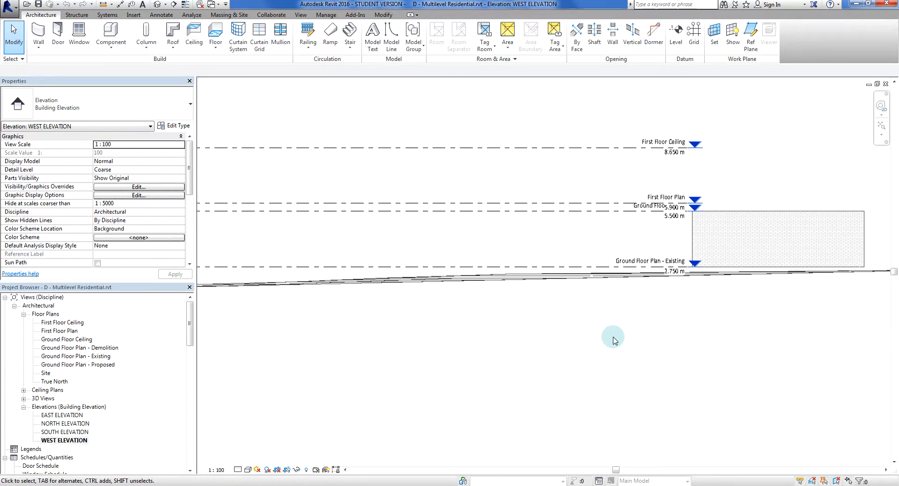
pyautogui.scroll(-1, 613, 338)
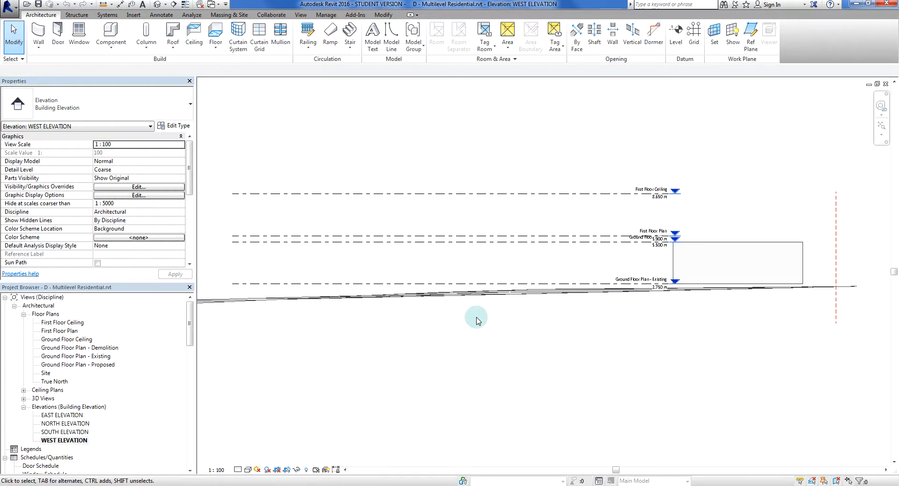
# Draw a new level 400 mm below the Ground Floor Plan - Existing level, ending beyond the existing level heads
pyautogui.scroll(3, 401, 309)
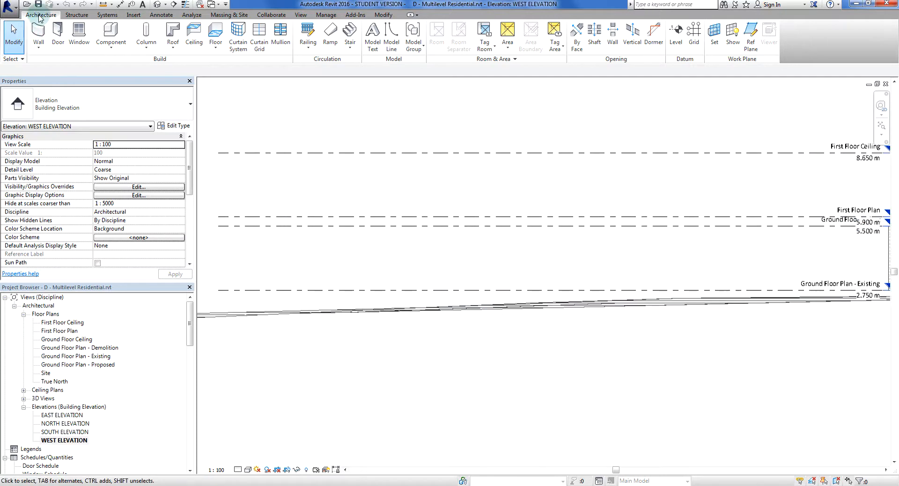
pyautogui.click(677, 44)
pyautogui.moveTo(263, 316); pyautogui.dragTo(419, 330, button='middle')
pyautogui.scroll(3, 380, 319)
pyautogui.scroll(1, 377, 317)
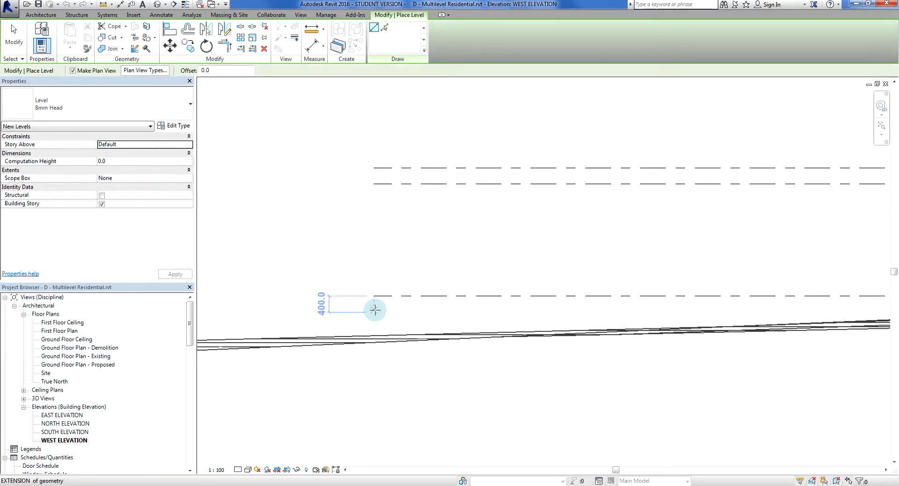
pyautogui.scroll(-3, 568, 308)
pyautogui.moveTo(567, 308); pyautogui.dragTo(230, 310, button='middle')
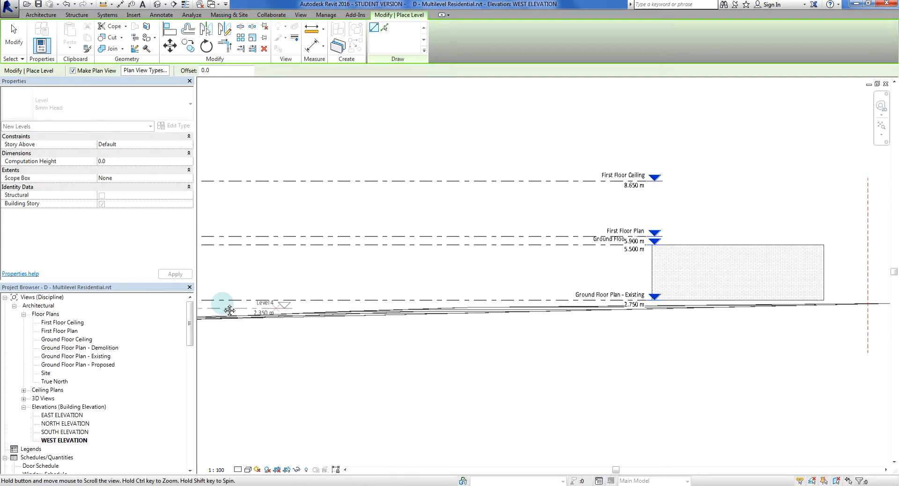
pyautogui.scroll(2, 519, 304)
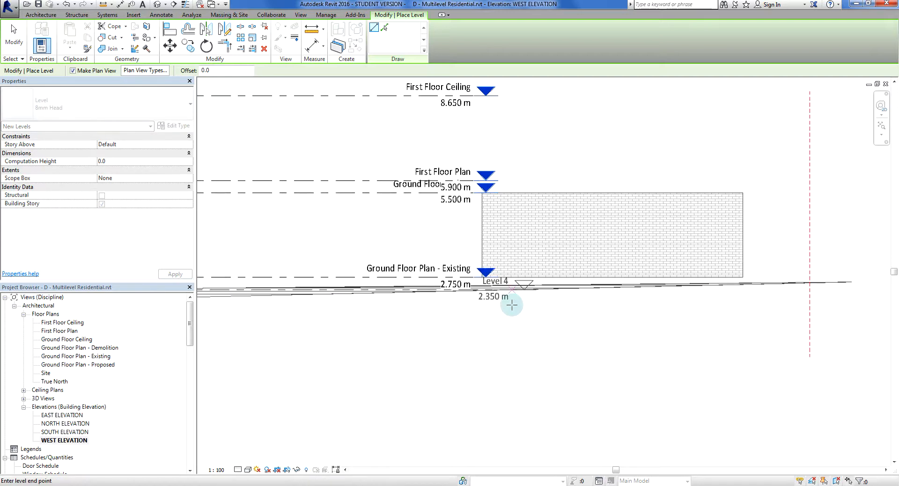
pyautogui.click(575, 322)
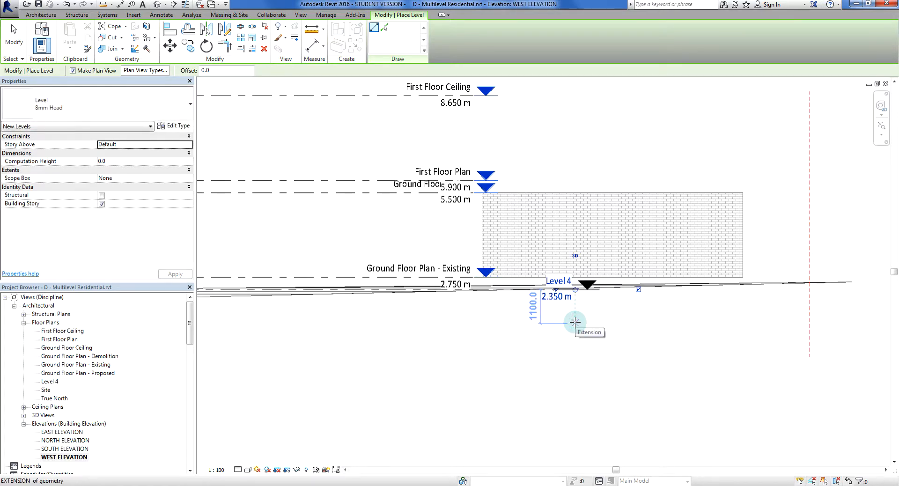
pyautogui.press('Escape')
pyautogui.press('Escape')
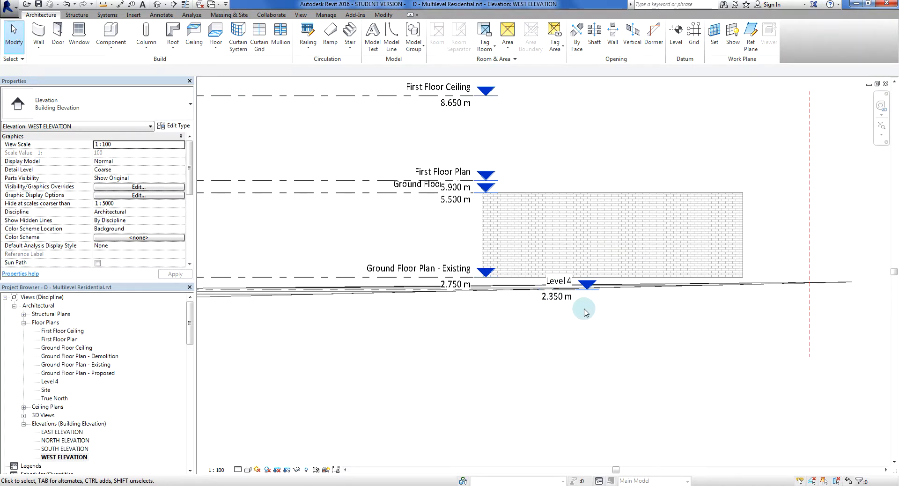
# Rename the new level below Ground Floor Plan - Existing as Basement Ceiling, and rename its corresponding views too
pyautogui.scroll(3, 556, 300)
pyautogui.click(548, 265)
pyautogui.click(552, 264)
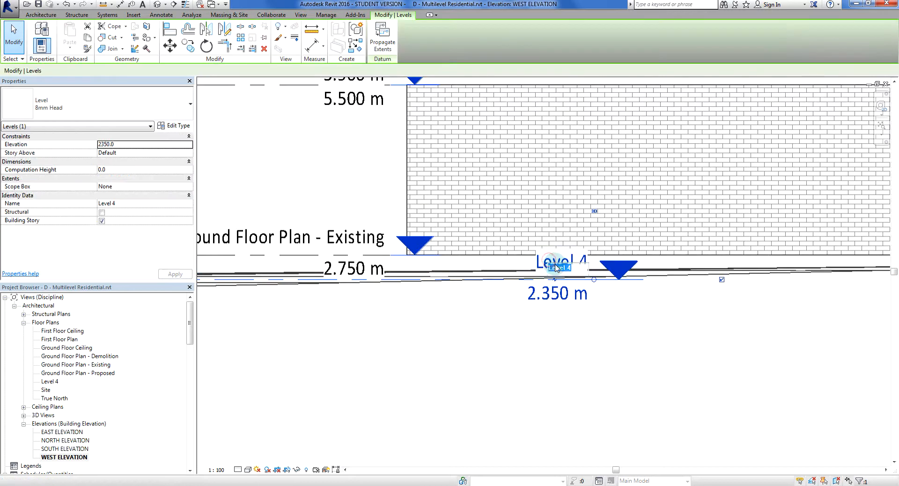
pyautogui.write('Base')
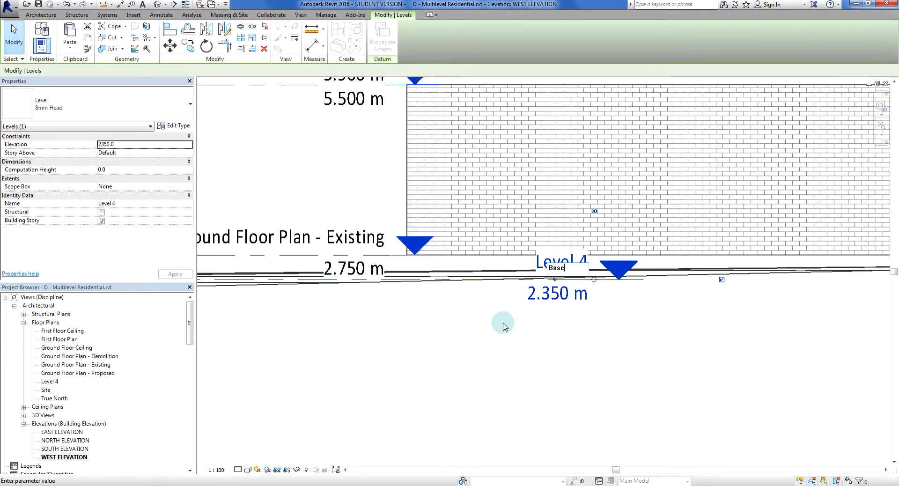
pyautogui.write('ment Ceiling')
pyautogui.press('Return')
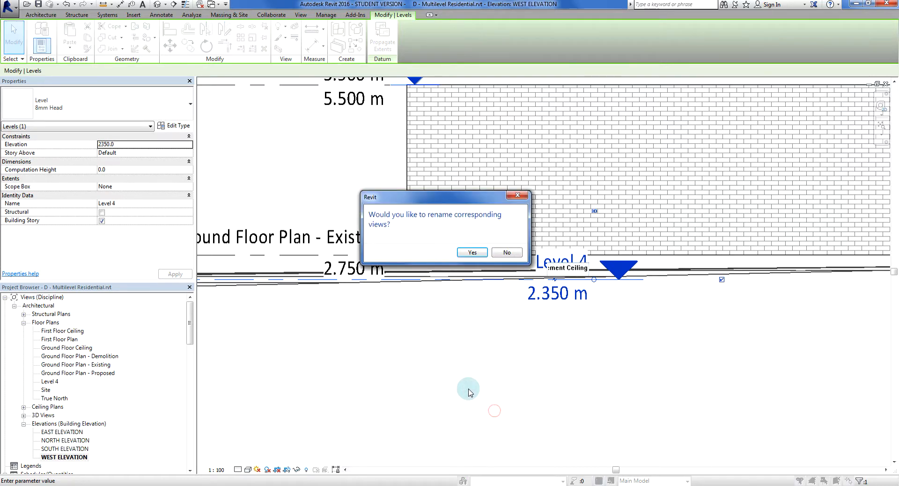
pyautogui.click(471, 252)
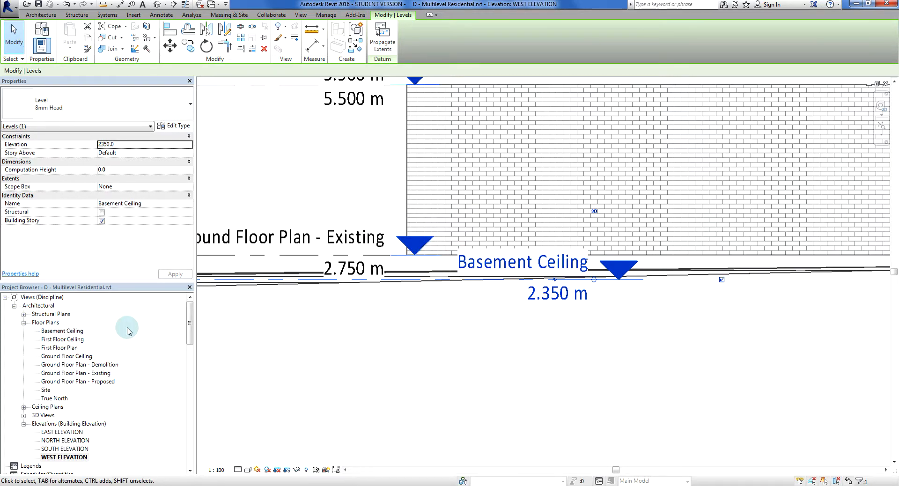
pyautogui.click(442, 369)
# Copy the Basement Ceiling level 2400 mm vertically downward
pyautogui.scroll(-4, 443, 370)
pyautogui.moveTo(443, 370); pyautogui.dragTo(680, 333, button='middle')
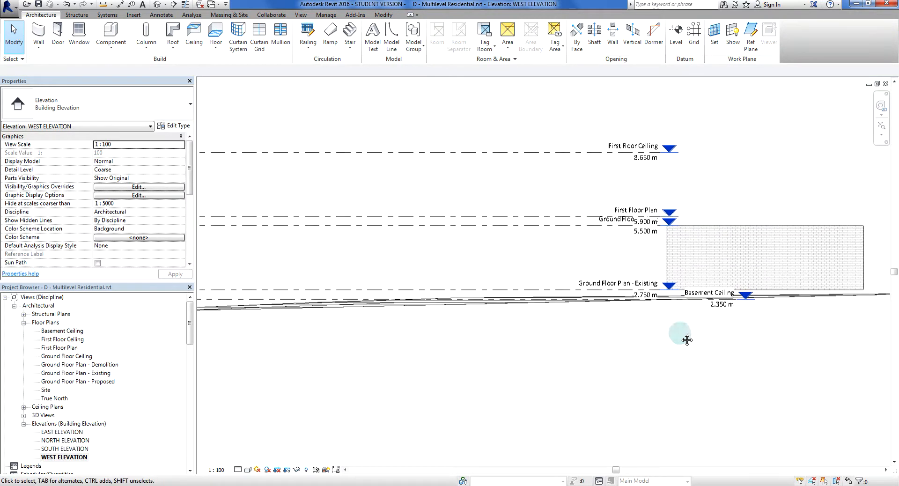
pyautogui.scroll(-1, 476, 349)
pyautogui.moveTo(479, 350); pyautogui.dragTo(687, 340, button='middle')
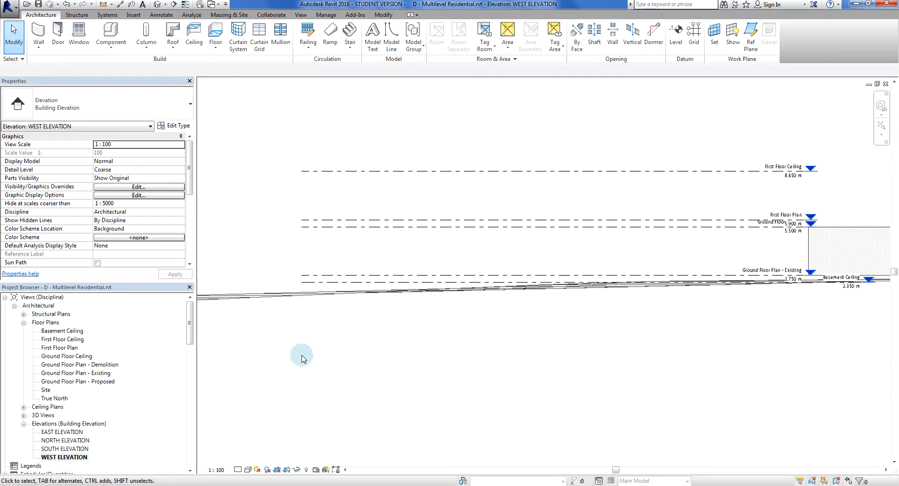
pyautogui.click(309, 282)
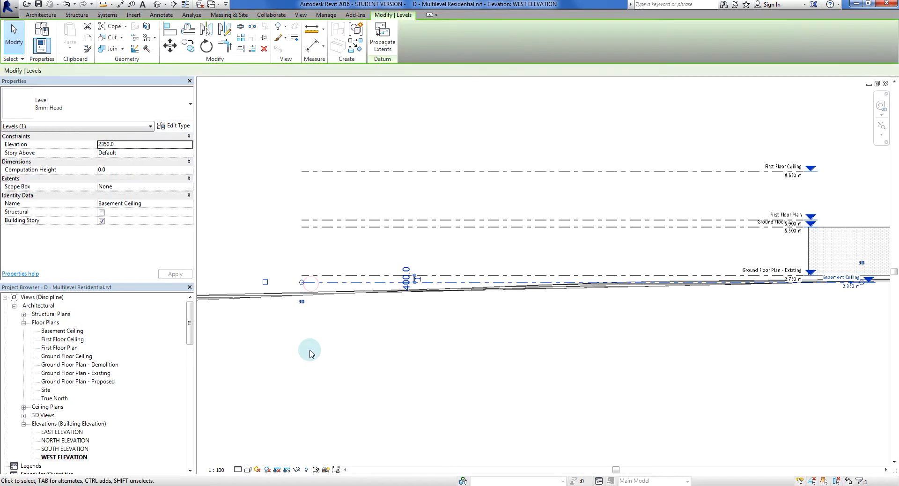
pyautogui.moveTo(347, 329); pyautogui.dragTo(351, 337, button='middle')
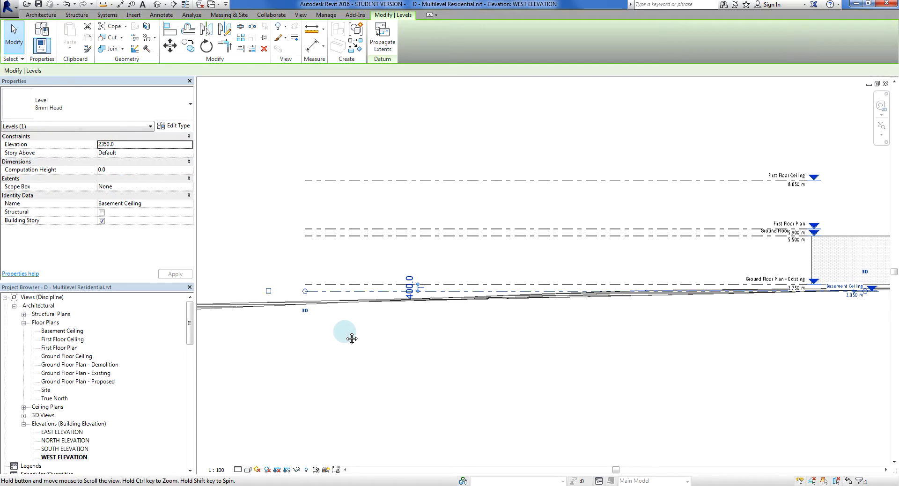
pyautogui.click(189, 49)
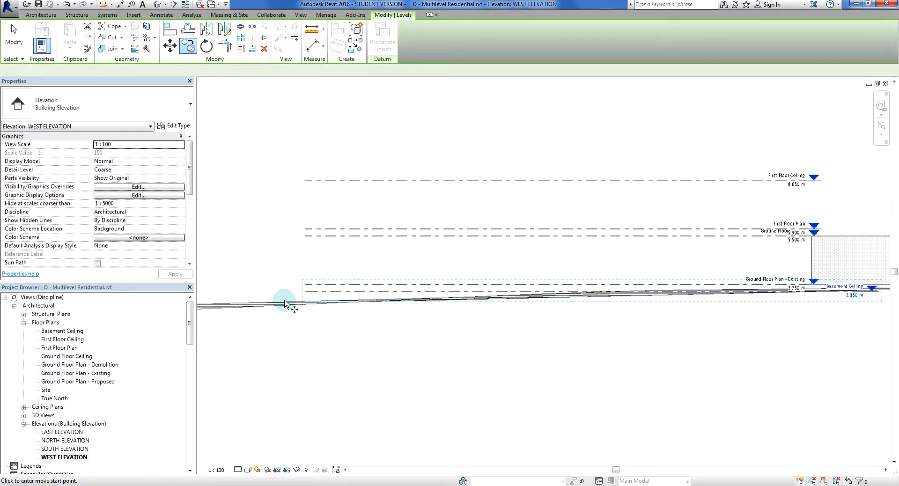
pyautogui.click(311, 318)
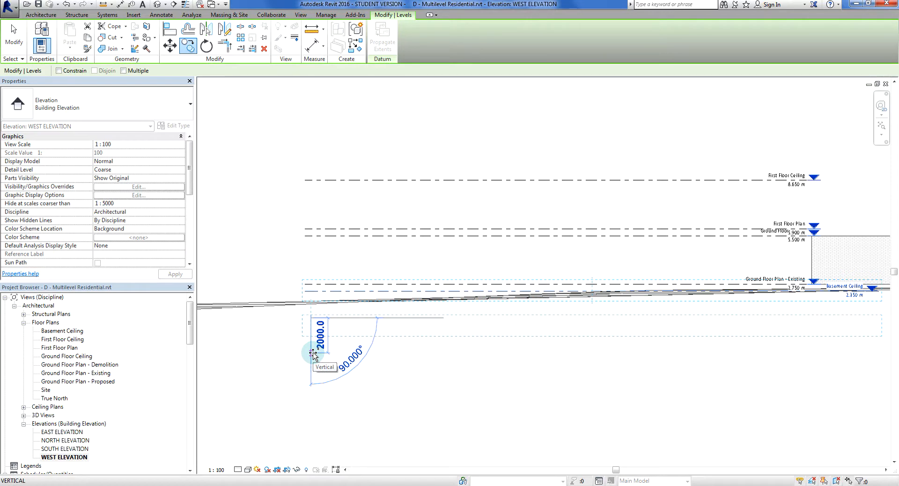
pyautogui.write('2400')
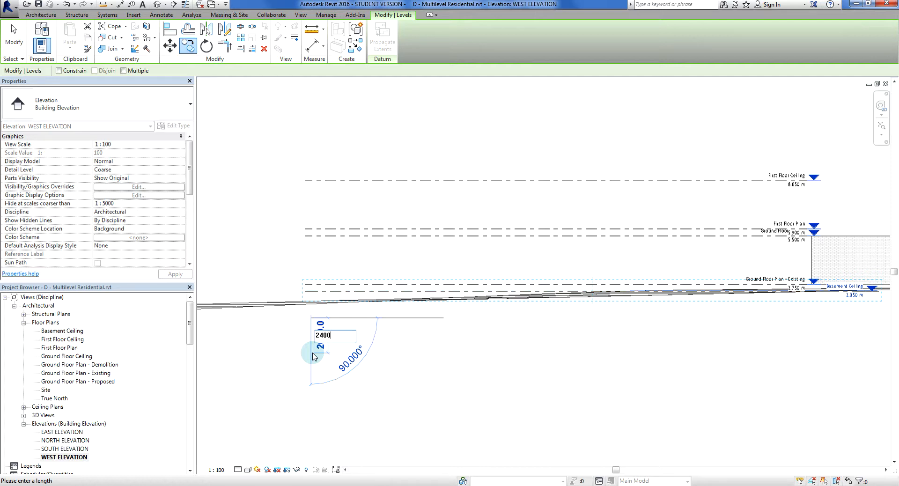
pyautogui.press('Return')
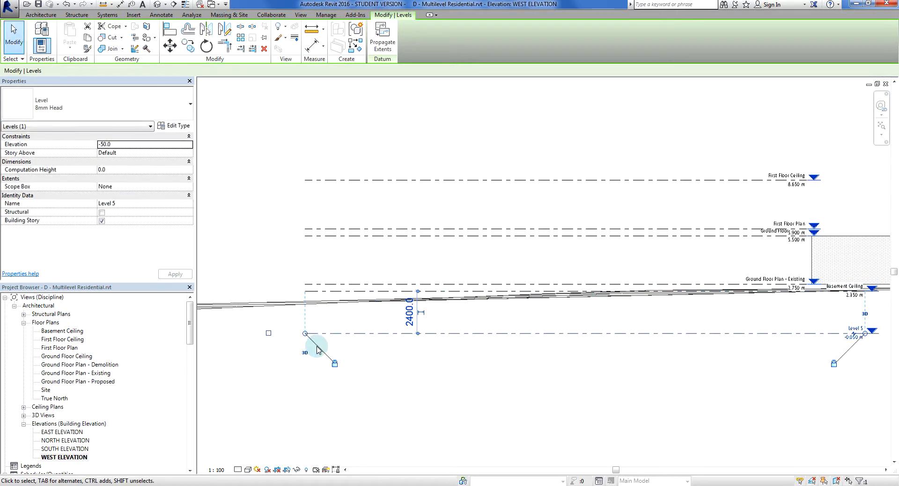
pyautogui.click(303, 374)
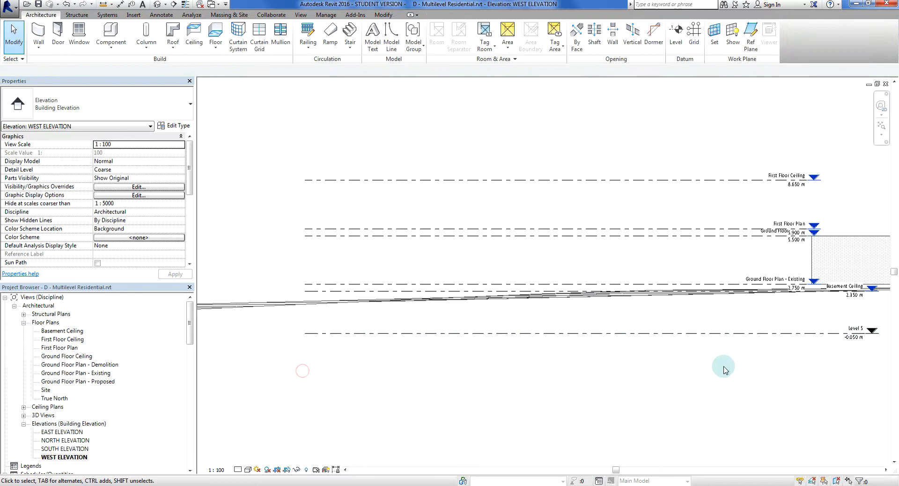
# Rename the copied lowest level as Basement
pyautogui.scroll(5, 678, 361)
pyautogui.click(678, 344)
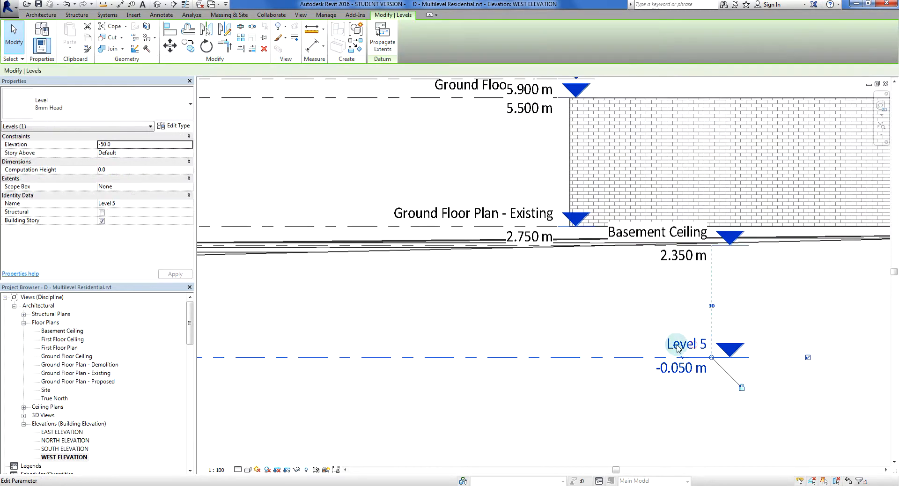
pyautogui.click(678, 346)
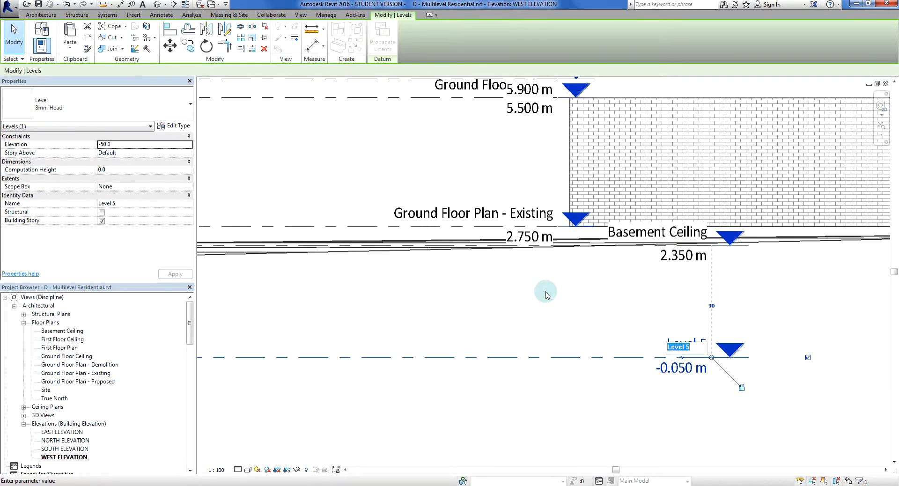
pyautogui.write('Basement')
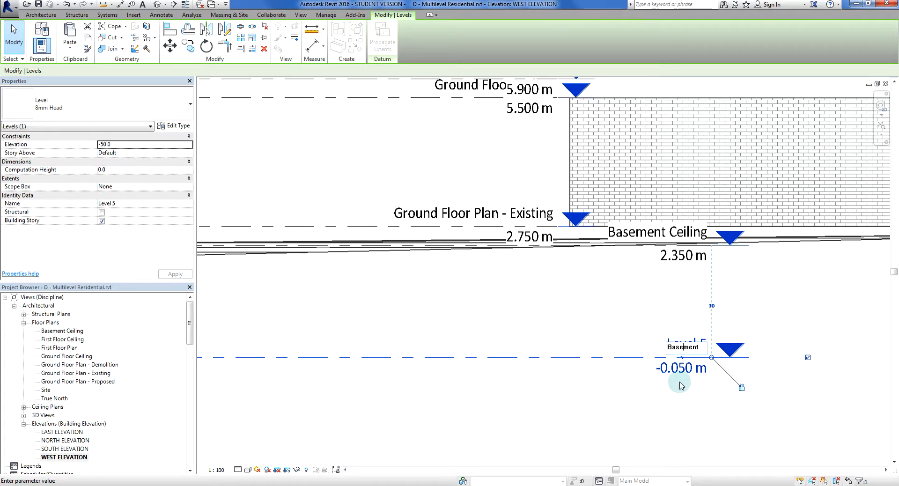
pyautogui.click(665, 407)
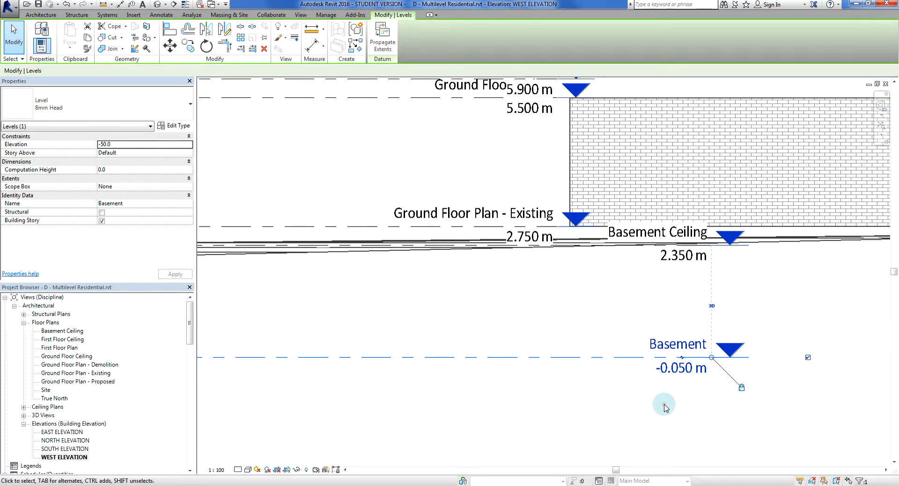
pyautogui.click(666, 407)
pyautogui.scroll(-2, 665, 405)
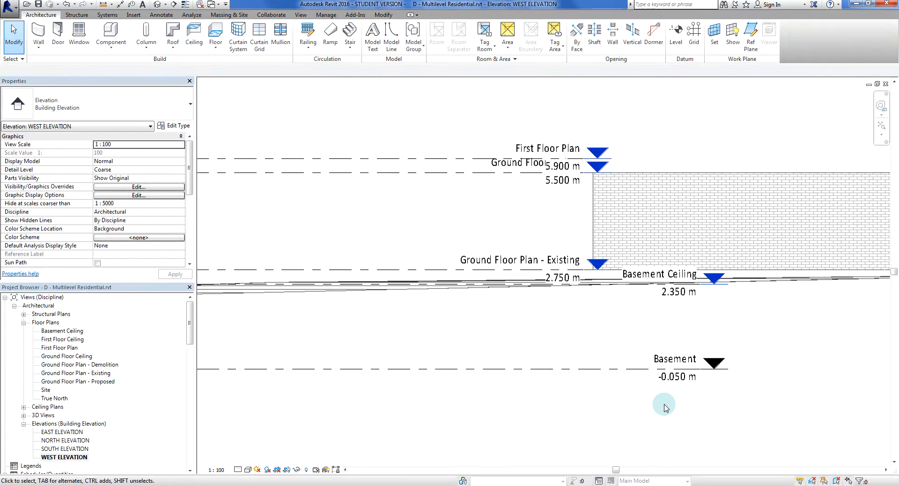
pyautogui.scroll(3, 665, 405)
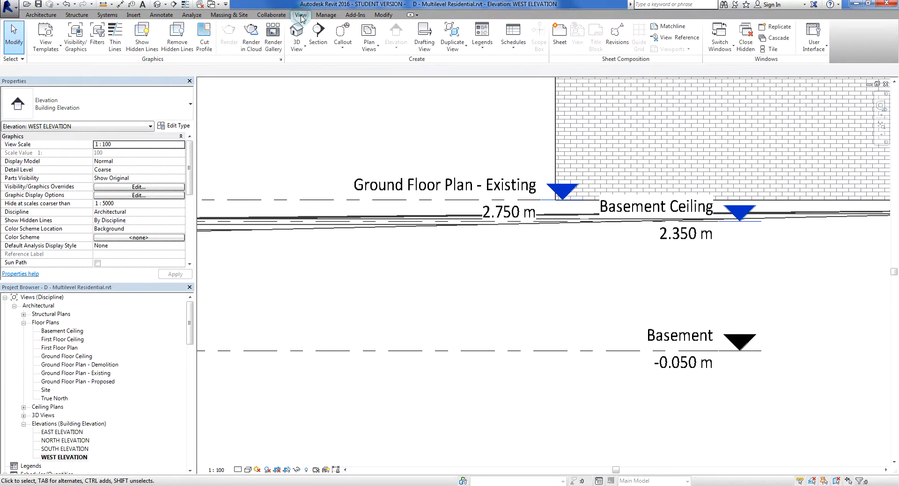
# Create a floor plan view for the Basement level, with the restriction on duplicating existing views turned off
pyautogui.click(367, 47)
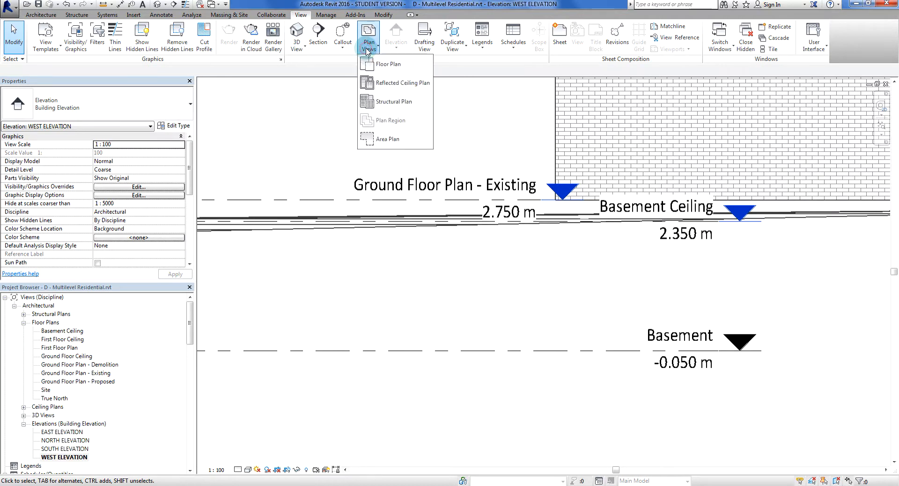
pyautogui.click(407, 68)
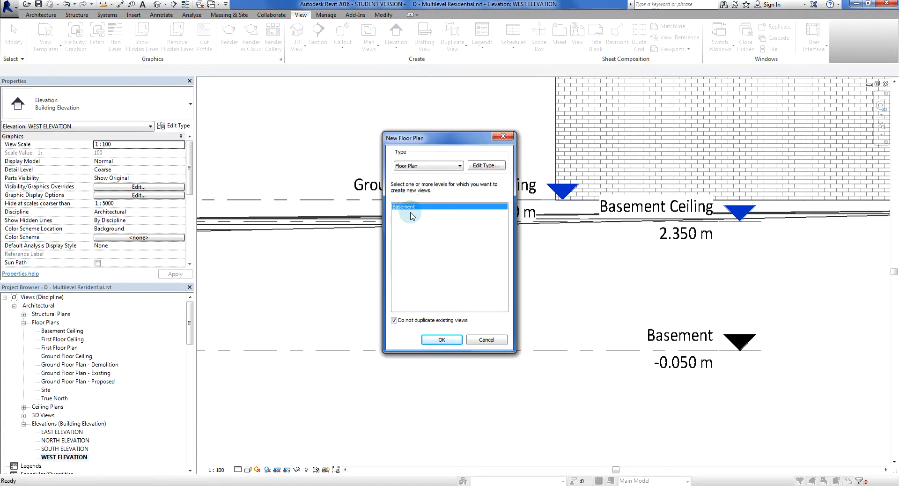
pyautogui.click(393, 320)
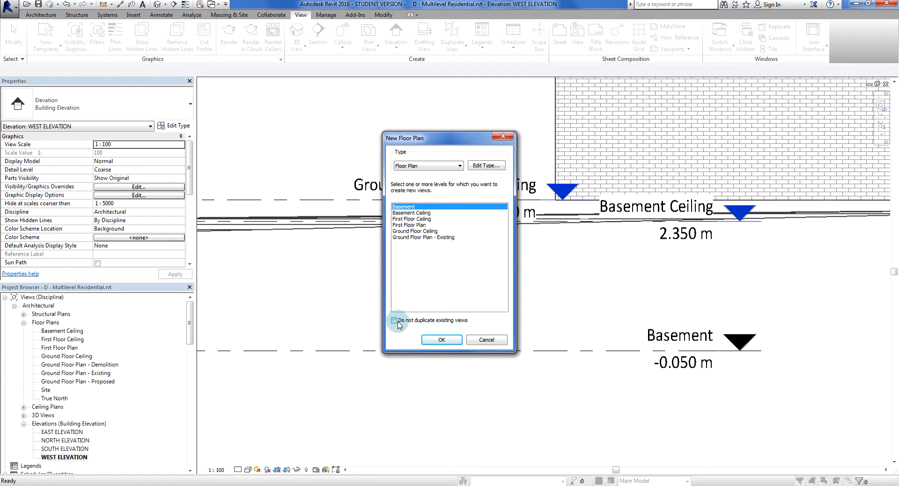
pyautogui.click(447, 165)
pyautogui.click(446, 164)
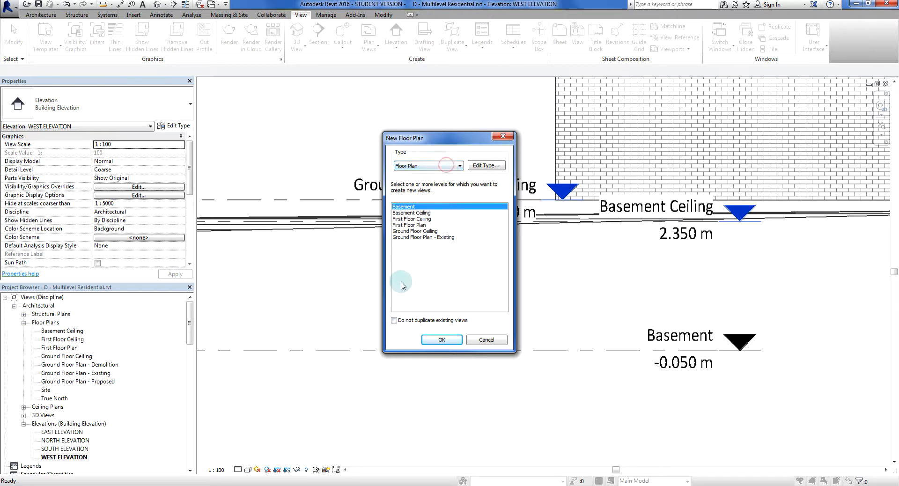
pyautogui.click(435, 339)
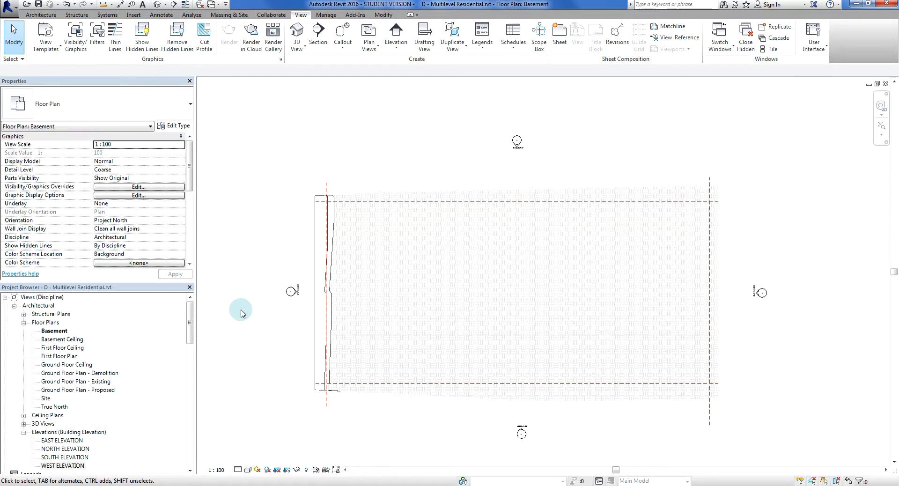
pyautogui.click(60, 333)
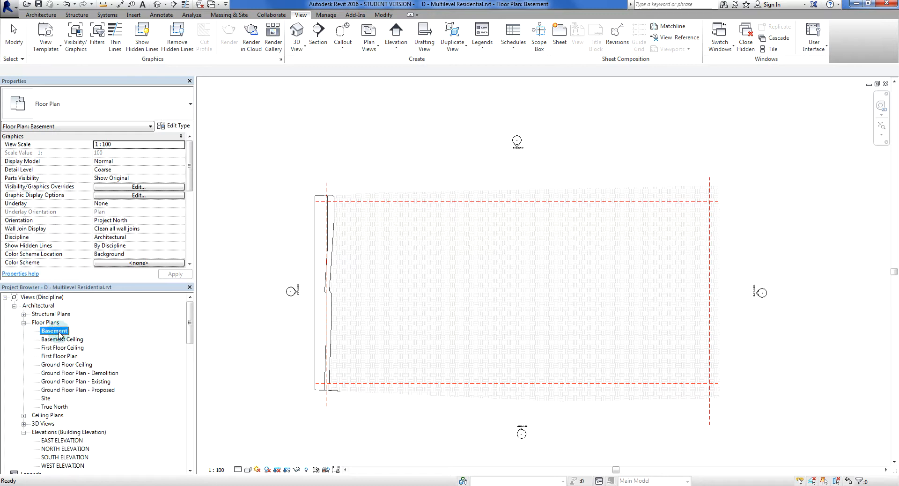
# Open the West Elevation and examine the Basement and Basement Ceiling levels relative to the floors above
pyautogui.doubleClick(59, 466)
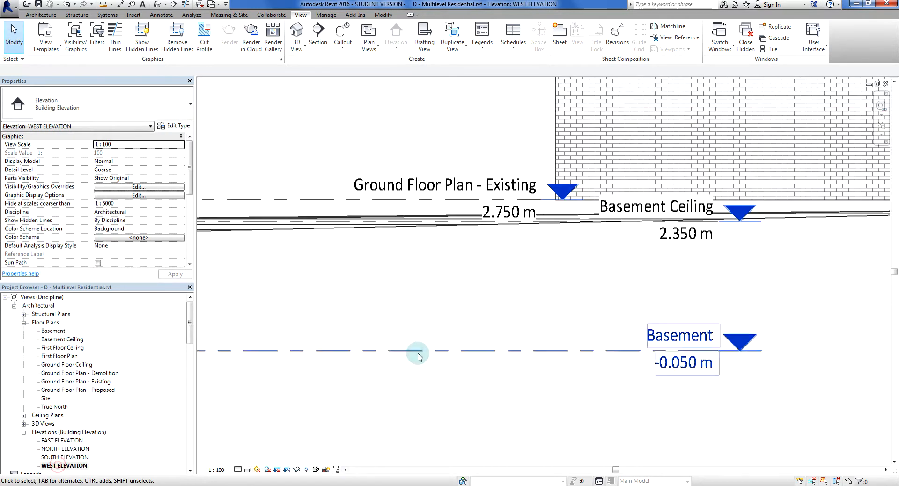
pyautogui.scroll(-1, 680, 344)
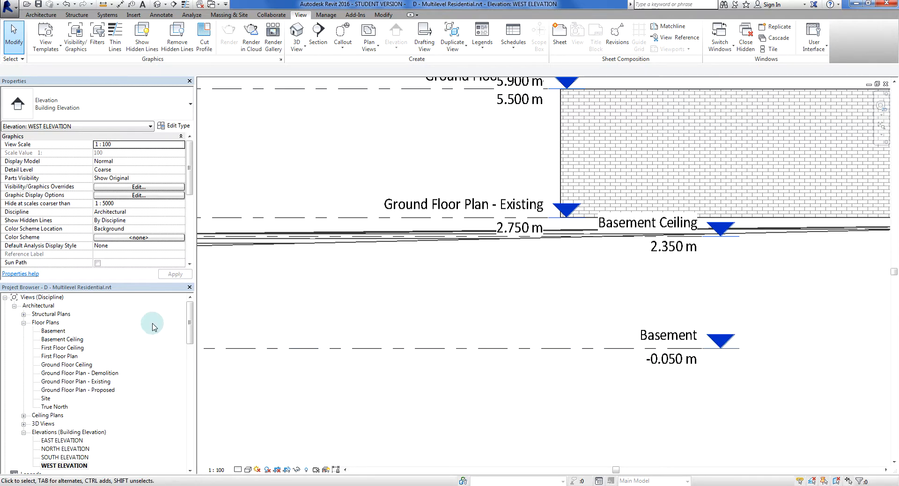
pyautogui.scroll(-6, 415, 345)
pyautogui.moveTo(476, 388); pyautogui.dragTo(616, 399, button='middle')
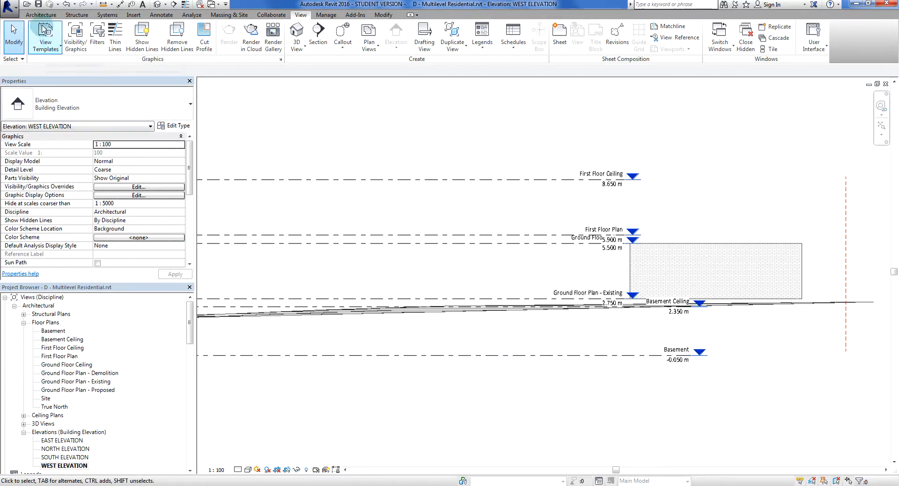
# Open the Basement floor plan and set its underlay to Ground Floor Plan - Existing
pyautogui.doubleClick(52, 331)
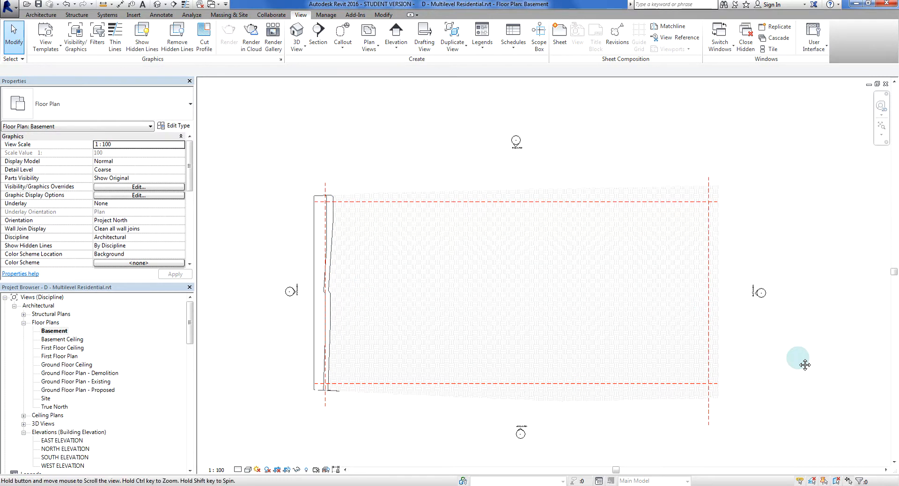
pyautogui.moveTo(805, 365); pyautogui.dragTo(773, 350, button='middle')
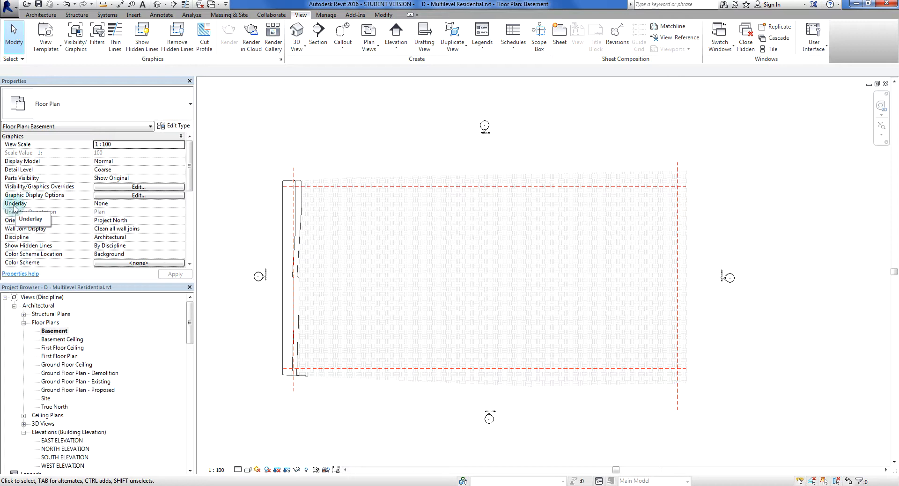
pyautogui.click(182, 205)
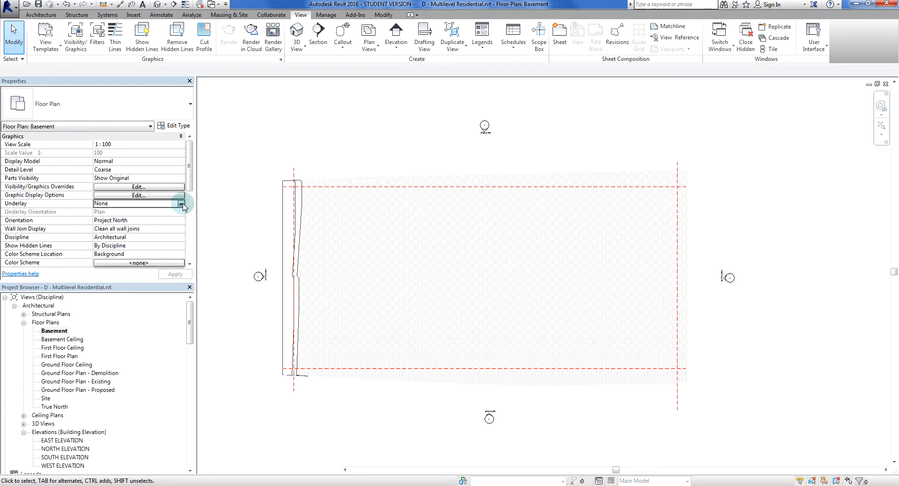
pyautogui.click(181, 204)
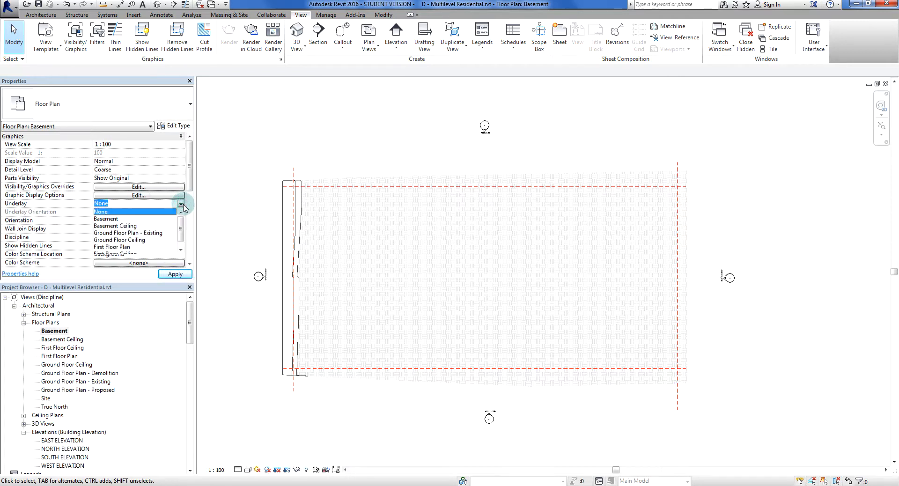
pyautogui.moveTo(182, 223); pyautogui.dragTo(182, 227)
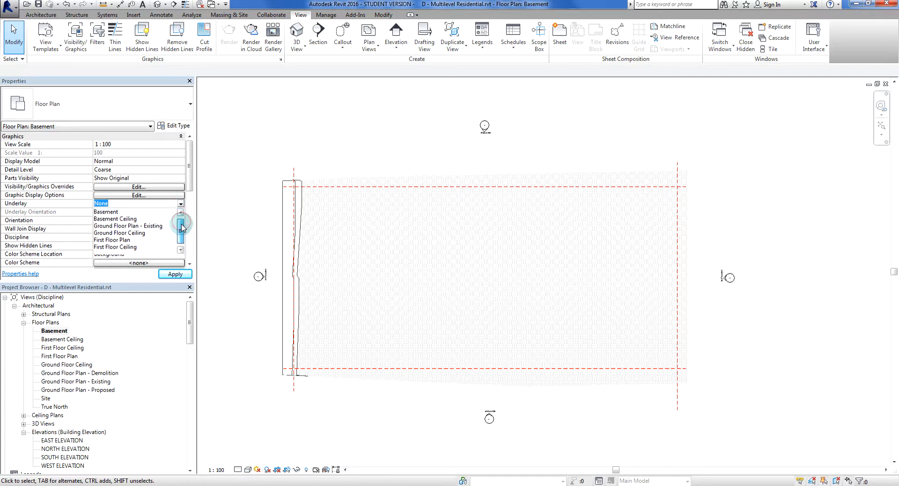
pyautogui.click(108, 226)
pyautogui.click(178, 274)
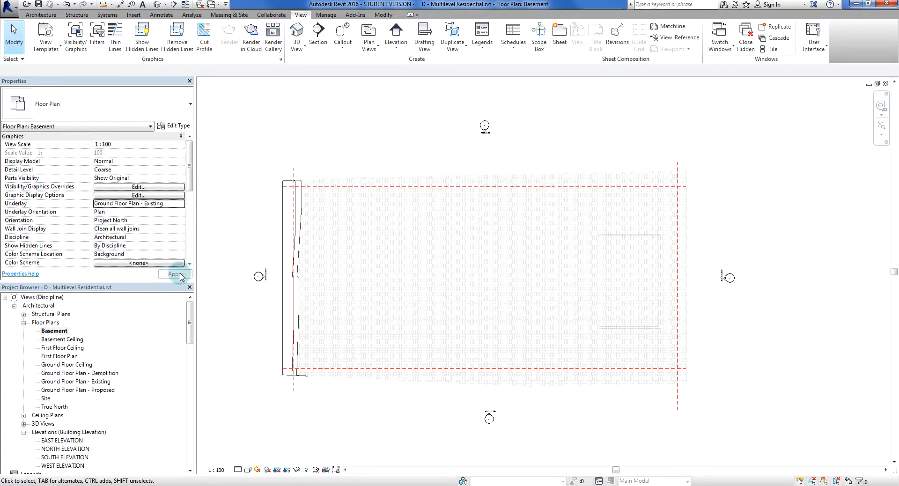
# Remove the topography surface from the Basement floor plan so it no longer covers the underlaid walls
pyautogui.scroll(5, 684, 257)
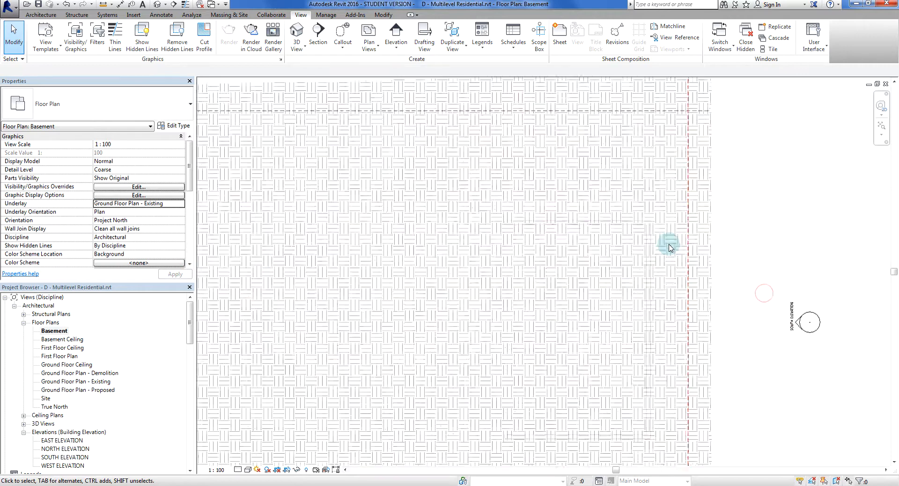
pyautogui.scroll(1, 670, 248)
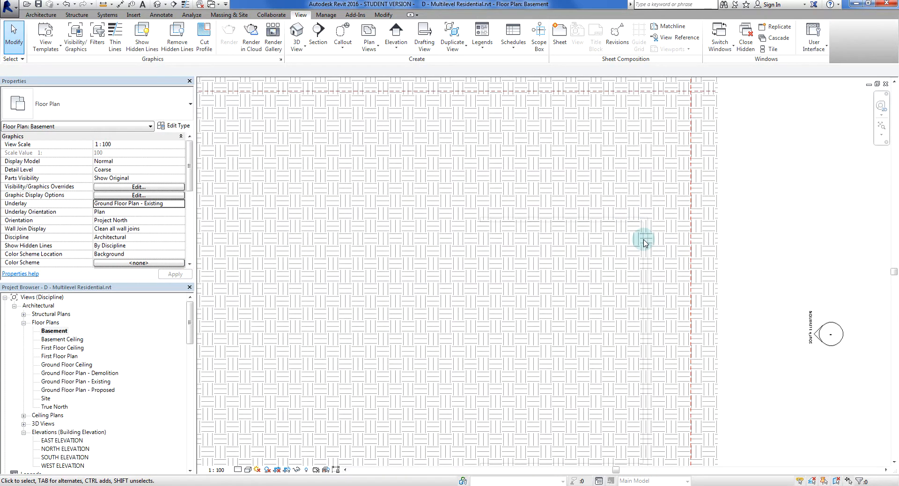
pyautogui.scroll(-4, 643, 242)
pyautogui.scroll(2, 627, 370)
pyautogui.scroll(1, 584, 308)
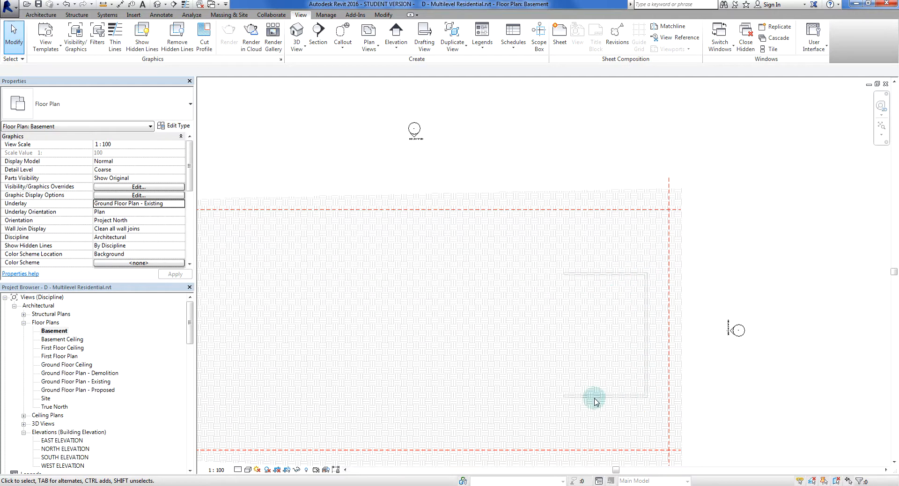
pyautogui.moveTo(793, 385); pyautogui.dragTo(804, 367, button='middle')
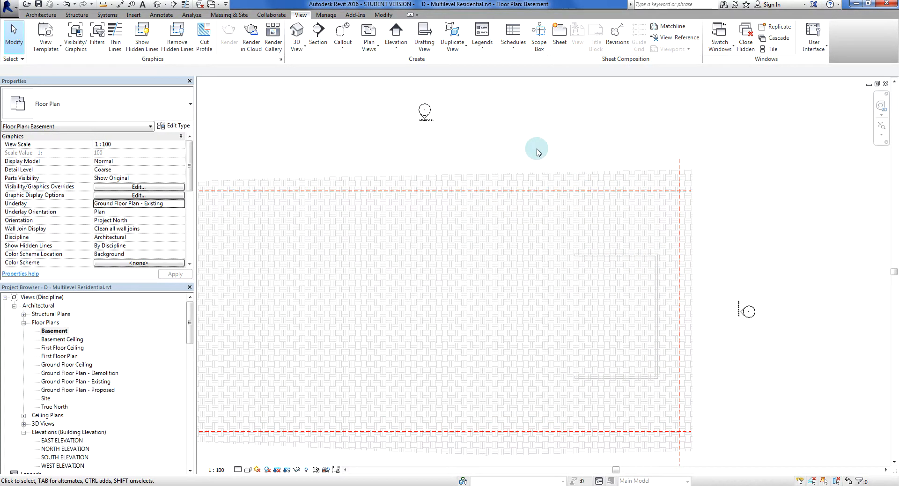
pyautogui.scroll(-3, 527, 149)
pyautogui.moveTo(527, 150); pyautogui.dragTo(609, 161, button='middle')
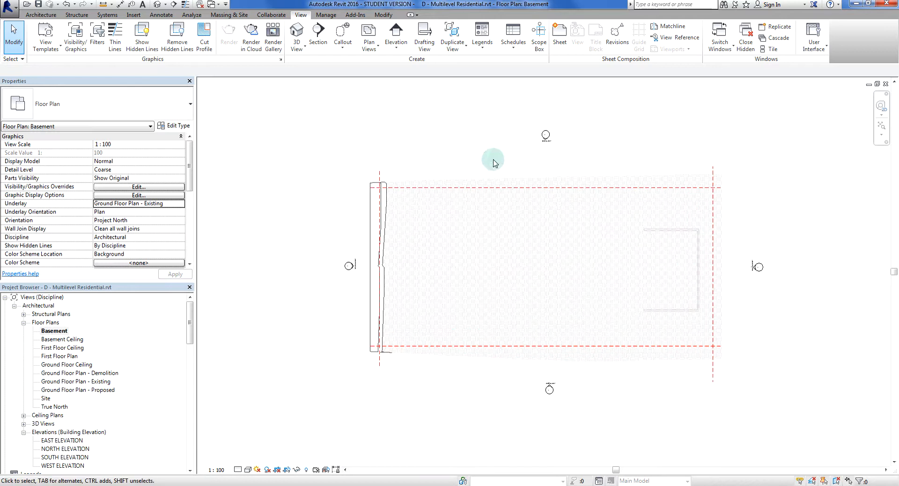
pyautogui.click(367, 202)
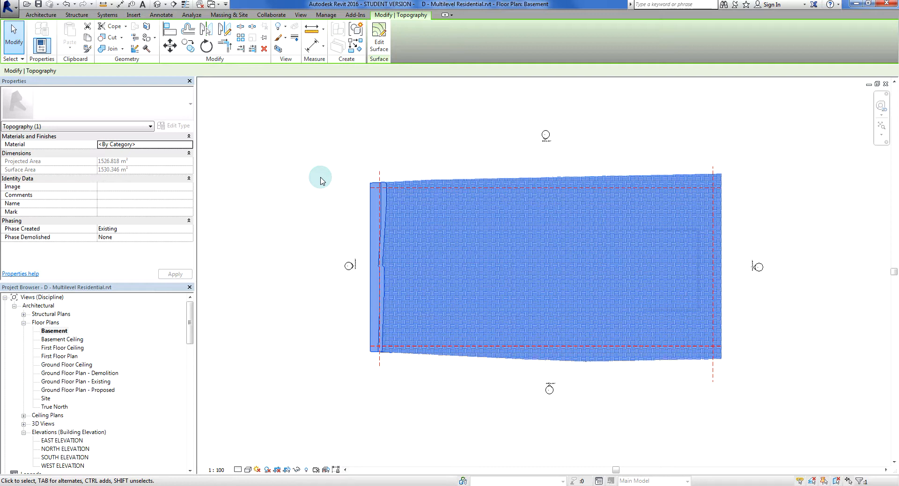
pyautogui.press('Delete')
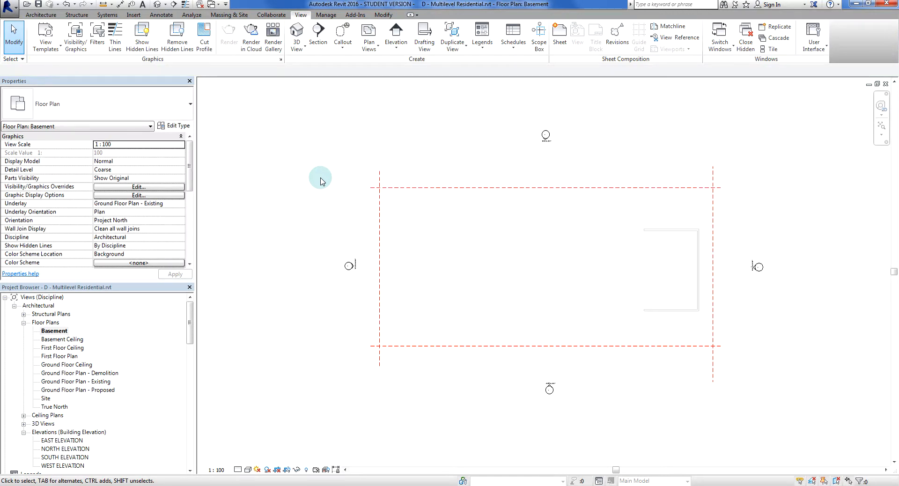
# Start a building pad on the Basement level and sketch its first boundary line, 12700 mm long, between the outer open ends of the existing walls
pyautogui.scroll(2, 716, 287)
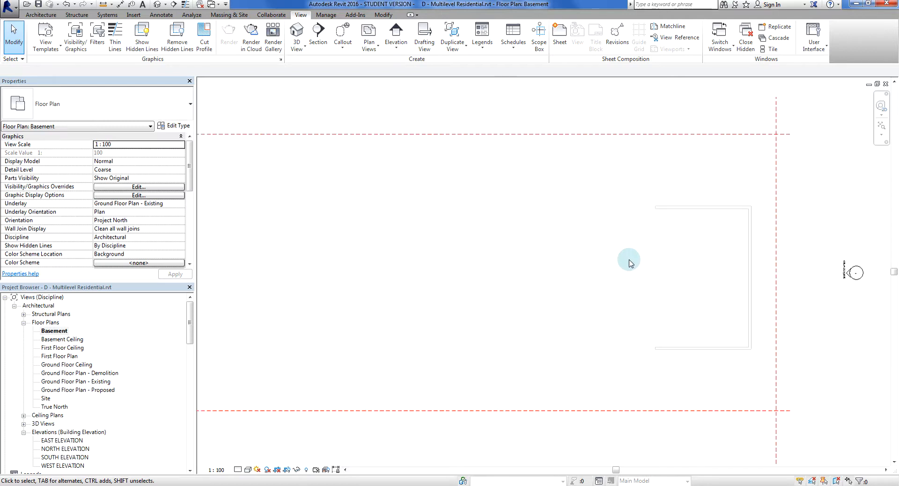
pyautogui.moveTo(627, 259); pyautogui.dragTo(637, 276, button='middle')
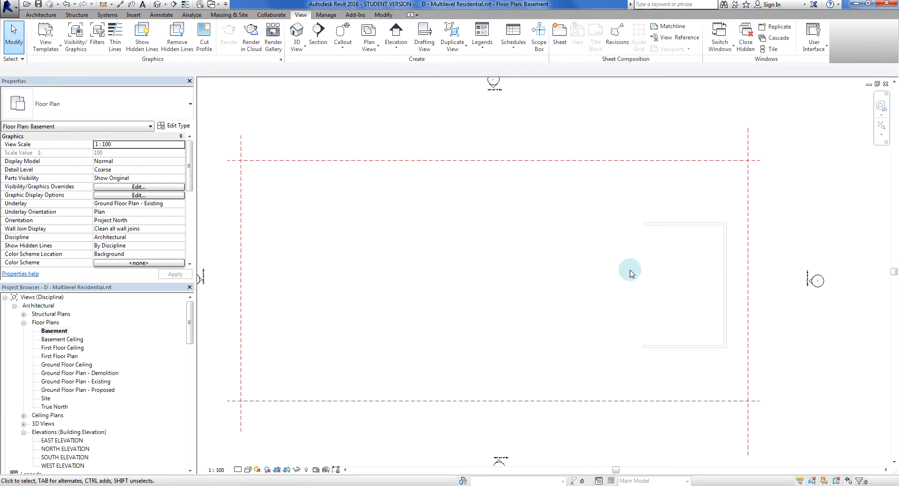
pyautogui.click(45, 333)
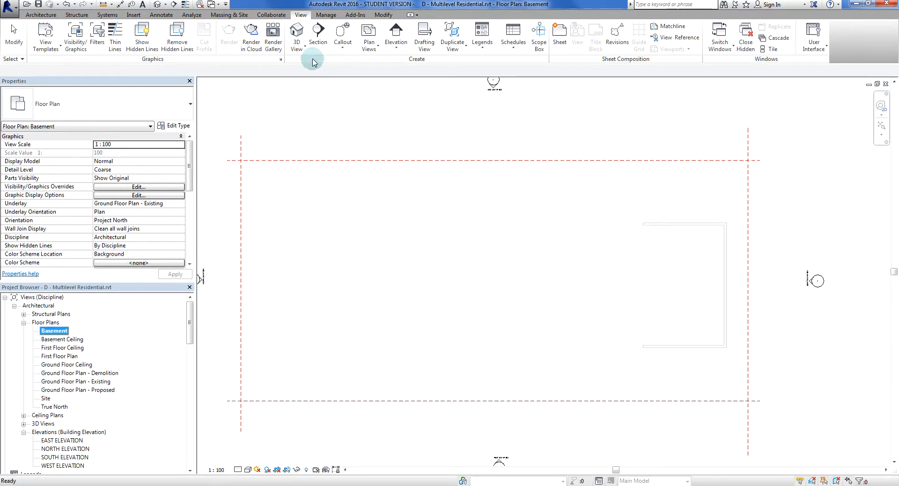
pyautogui.click(239, 15)
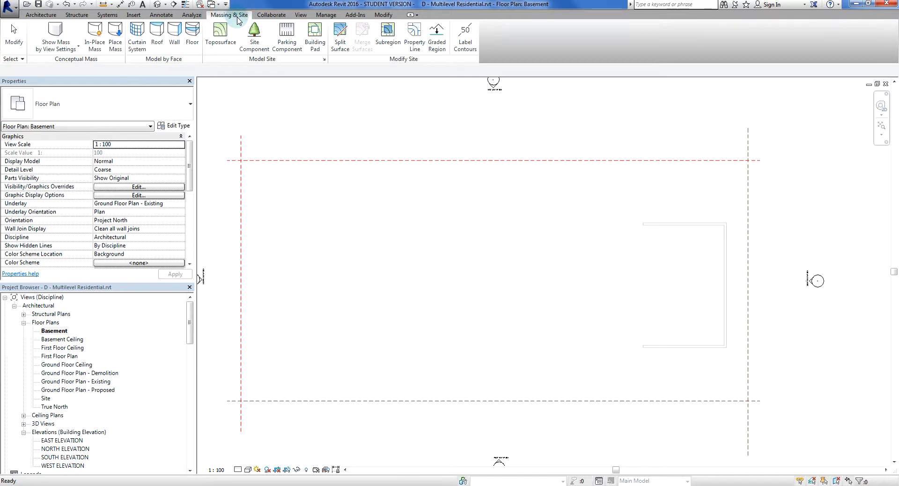
pyautogui.click(321, 52)
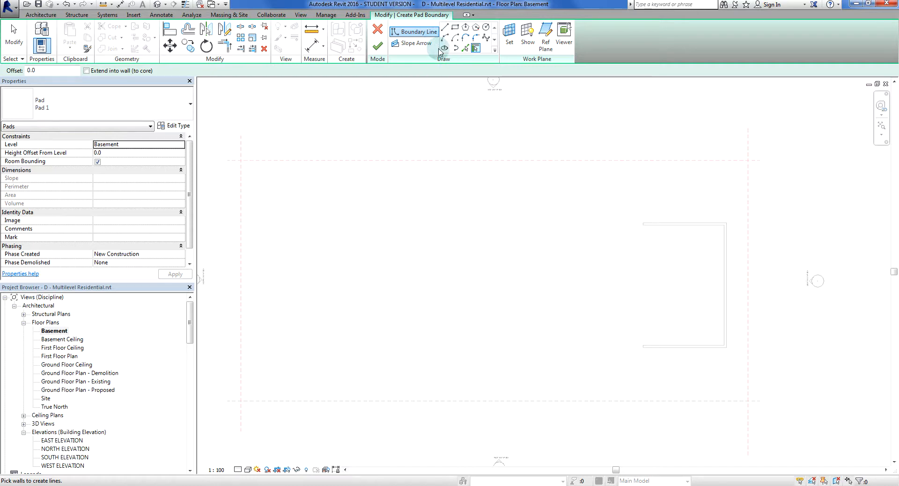
pyautogui.click(446, 30)
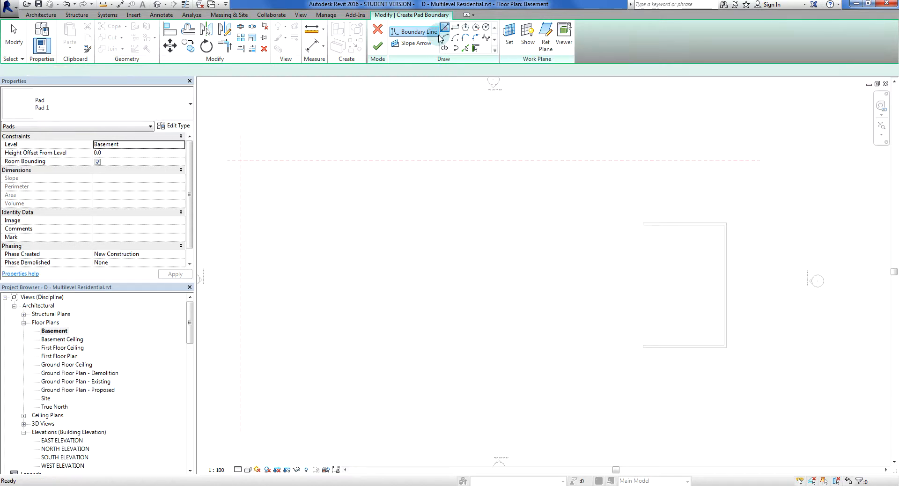
pyautogui.scroll(3, 634, 223)
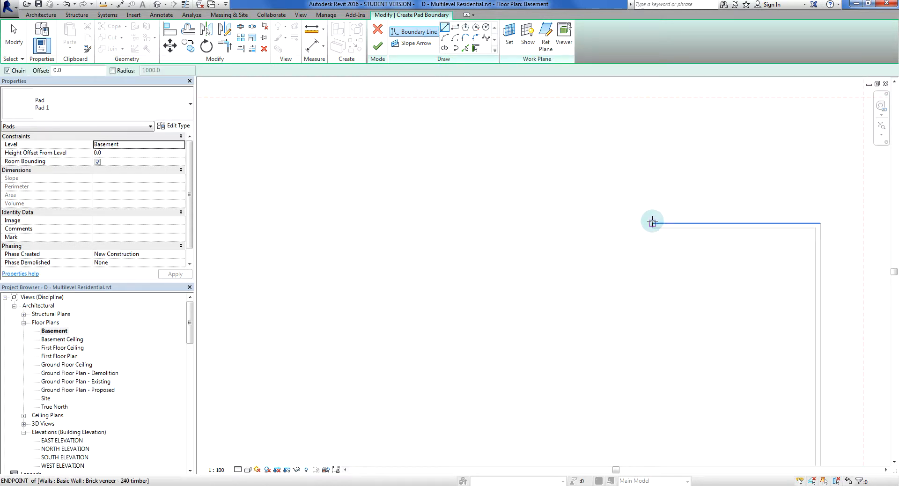
pyautogui.click(652, 222)
pyautogui.moveTo(692, 398); pyautogui.dragTo(636, 182, button='middle')
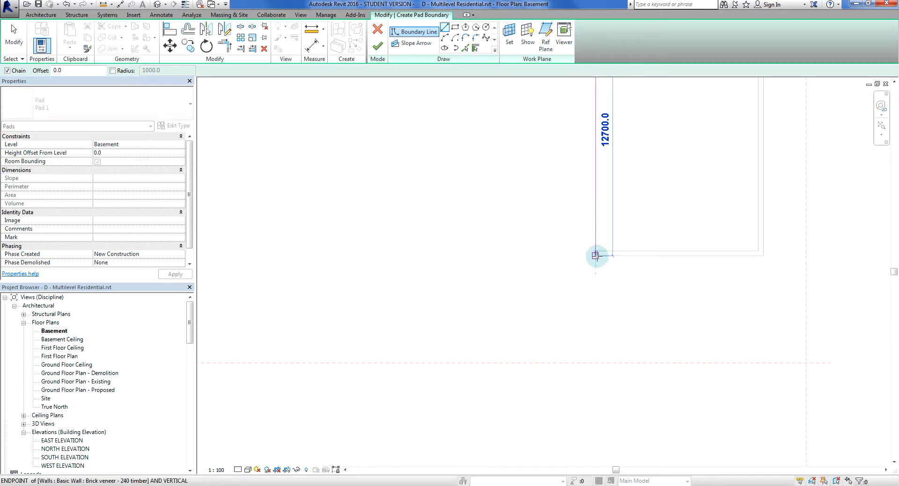
pyautogui.click(595, 254)
# Complete the pad boundary as a rectangle extending about 20400 mm away from the existing walls, and end line drawing
pyautogui.scroll(-3, 487, 273)
pyautogui.moveTo(365, 260); pyautogui.dragTo(481, 281, button='middle')
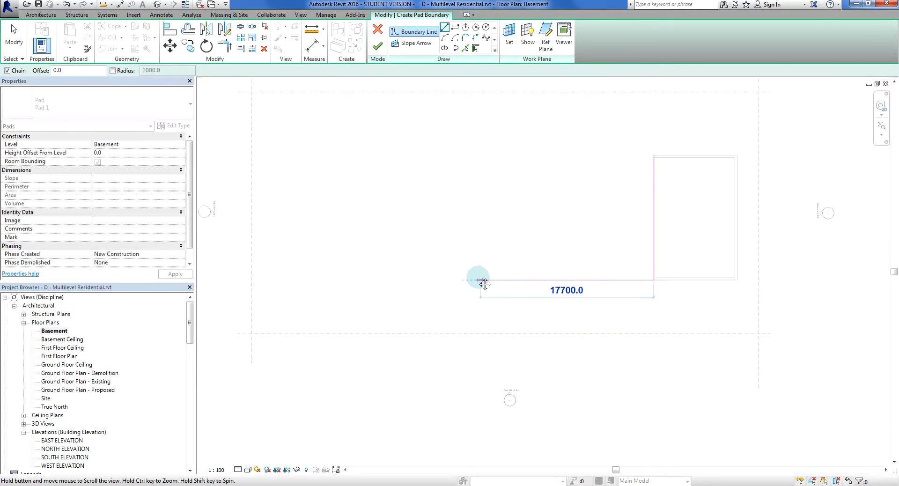
pyautogui.click(457, 281)
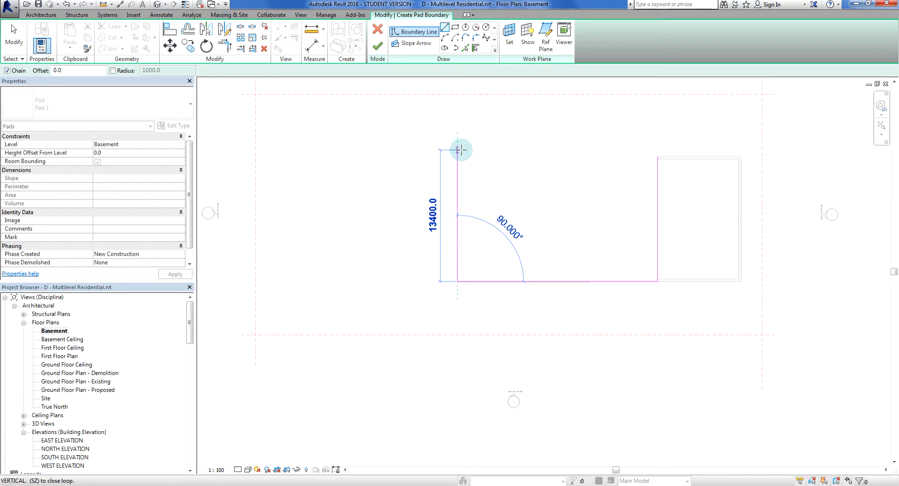
pyautogui.click(457, 157)
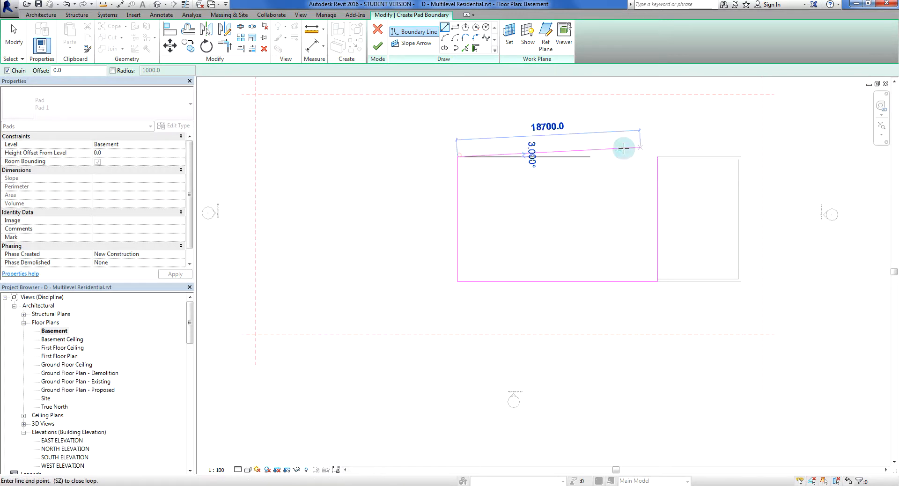
pyautogui.click(657, 157)
pyautogui.press('Escape')
pyautogui.press('Escape')
# Move the boundary line at the existing wall ends inward, shortening the pad rectangle to 13000 mm
pyautogui.click(658, 222)
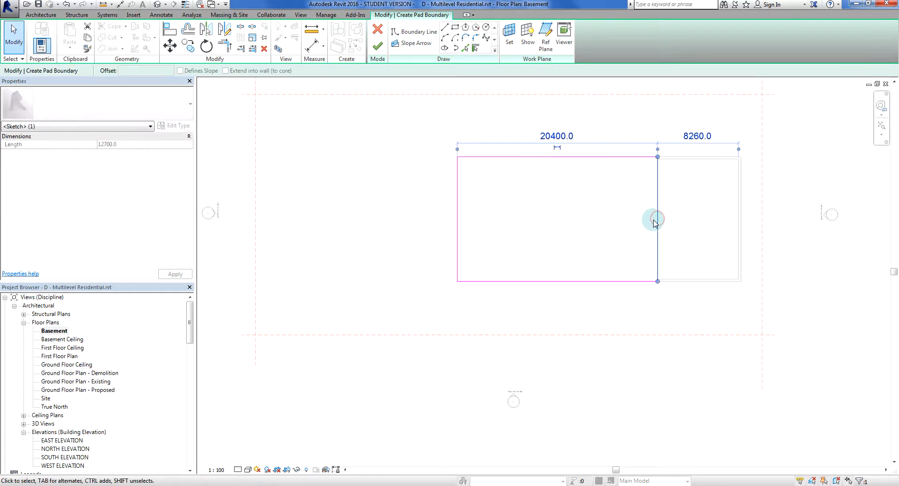
pyautogui.moveTo(658, 222); pyautogui.dragTo(585, 224)
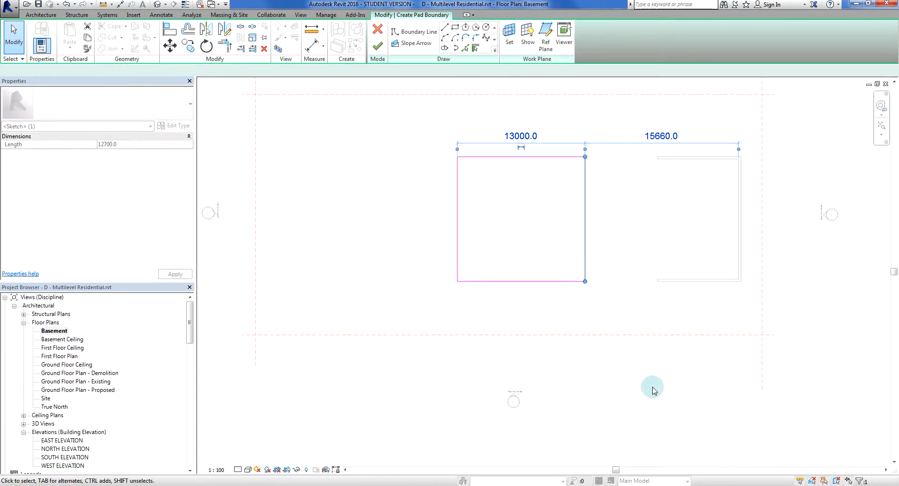
# Finish the 13000 by 12700 mm pad boundary sketch on the Basement level and deselect the pad
pyautogui.click(650, 393)
pyautogui.moveTo(580, 304); pyautogui.dragTo(498, 313, button='middle')
pyautogui.scroll(2, 512, 180)
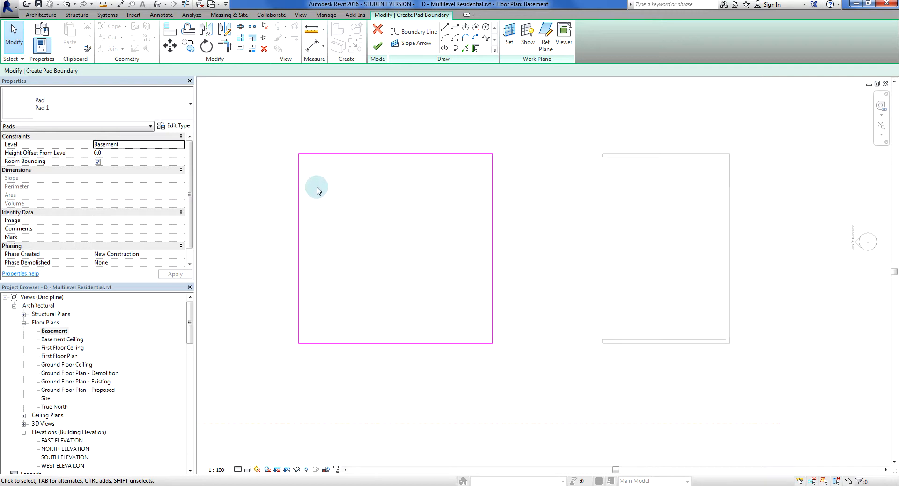
pyautogui.click(376, 47)
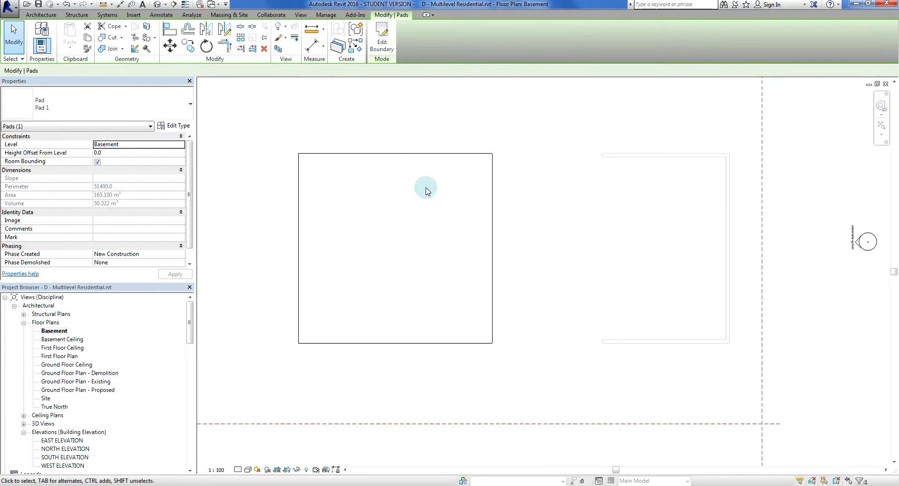
pyautogui.click(425, 188)
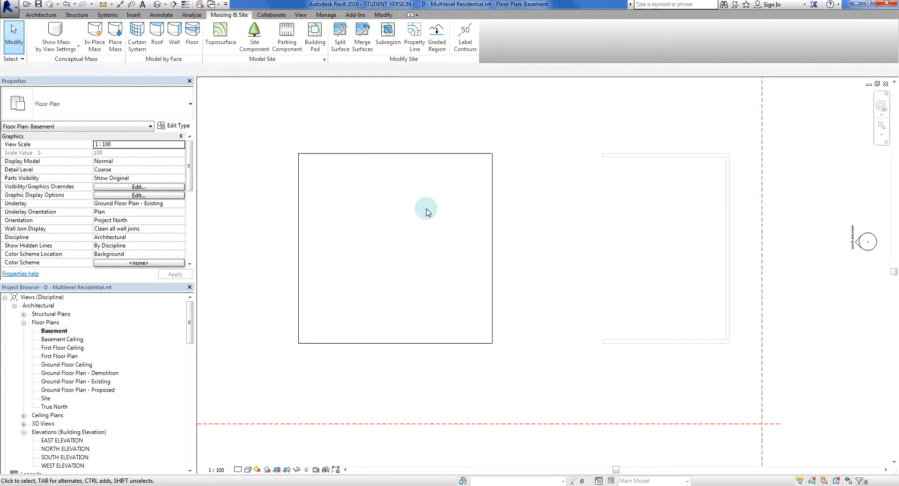
# Examine the basement pad in the 3D view from below, the front and above, checking how it cuts into the topography
pyautogui.click(158, 6)
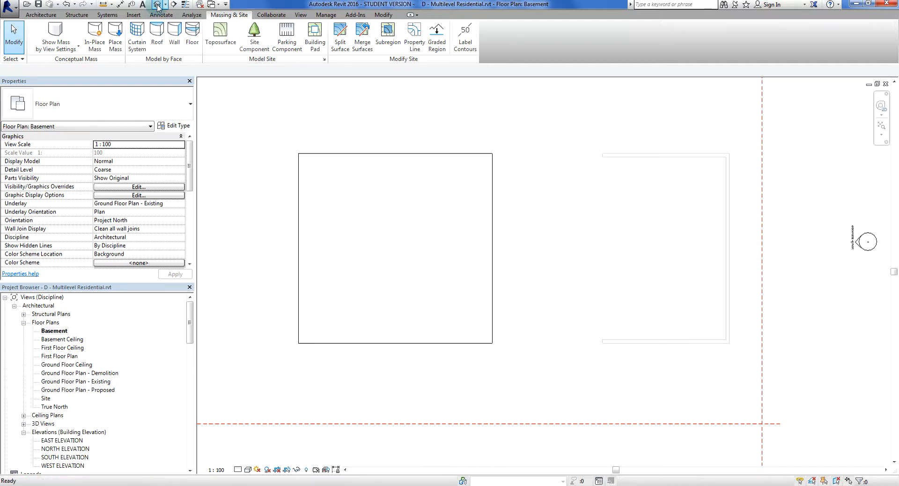
pyautogui.keyDown('shift'); pyautogui.moveTo(418, 341); pyautogui.dragTo(524, 207, button='middle'); pyautogui.keyUp('shift')
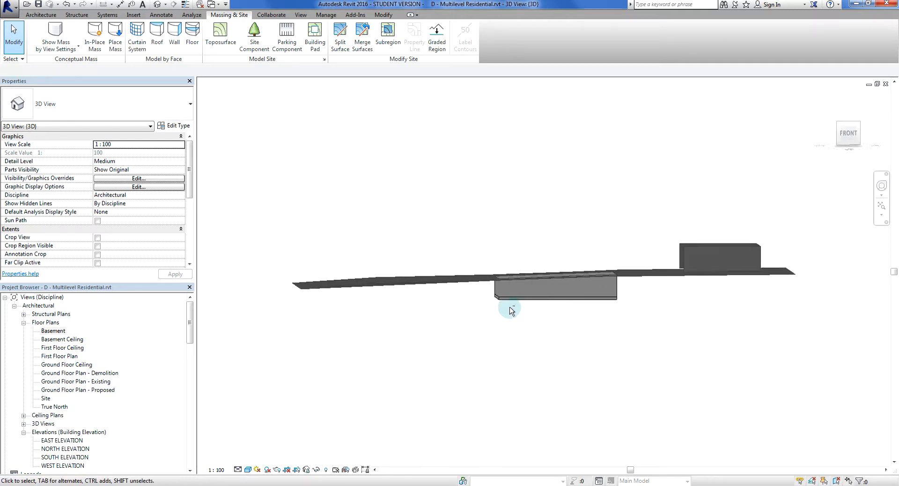
pyautogui.keyDown('shift'); pyautogui.moveTo(551, 316); pyautogui.dragTo(591, 301, button='middle'); pyautogui.keyUp('shift')
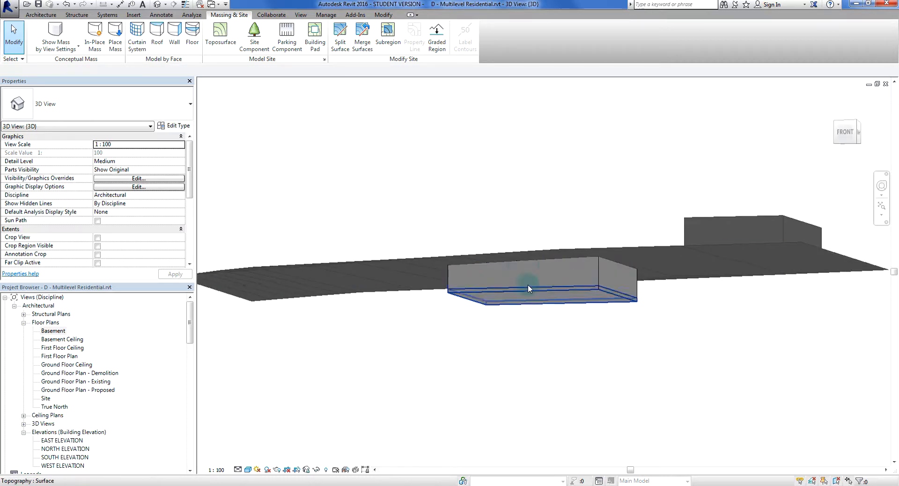
pyautogui.keyDown('shift'); pyautogui.moveTo(510, 330); pyautogui.dragTo(542, 399, button='middle'); pyautogui.keyUp('shift')
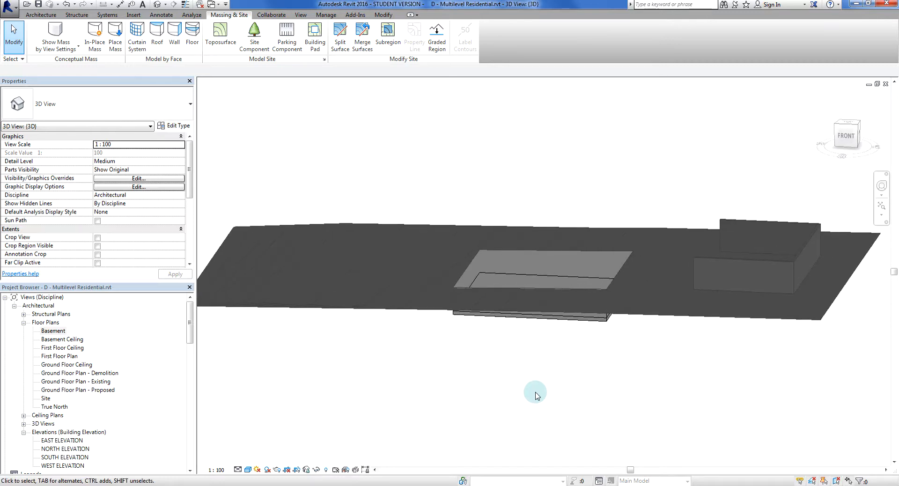
pyautogui.scroll(3, 746, 258)
pyautogui.scroll(2, 708, 258)
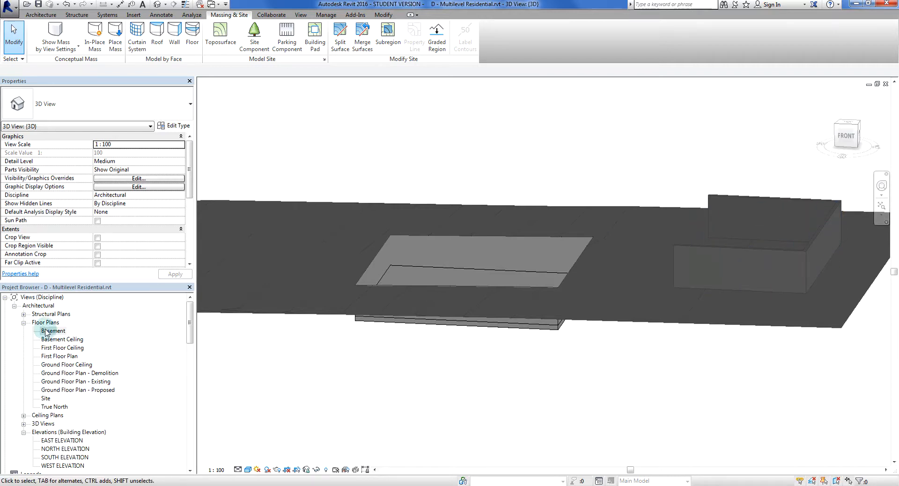
# In Ground Floor Plan - Proposed, start a building pad and sketch a rectangle from the basement pad's corner to the existing walls' opposite outer corner
pyautogui.doubleClick(64, 390)
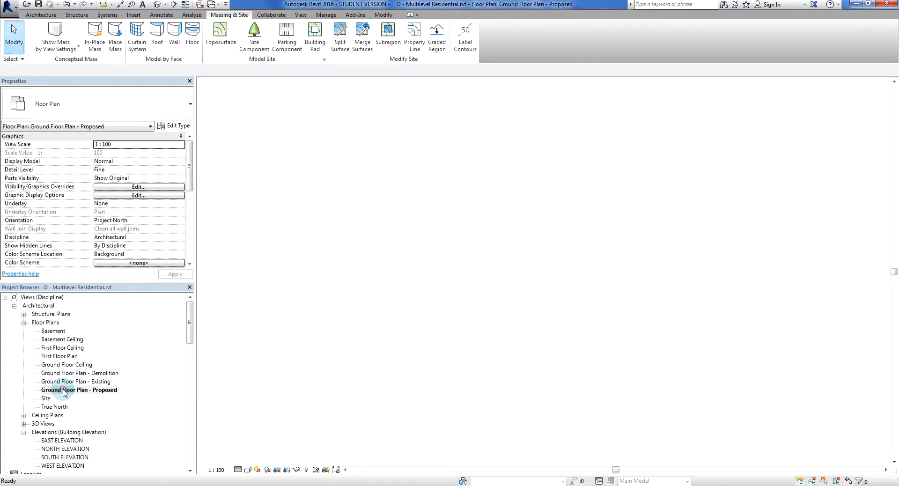
pyautogui.moveTo(663, 305); pyautogui.dragTo(625, 302, button='middle')
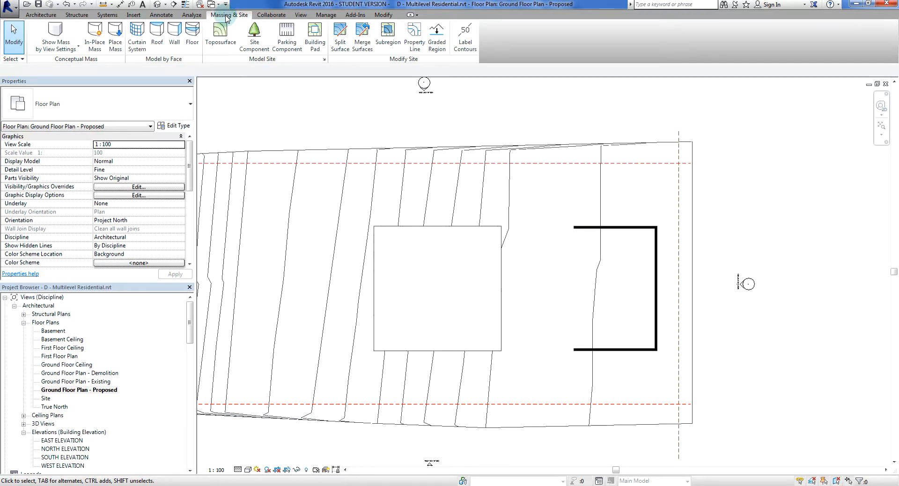
pyautogui.click(315, 38)
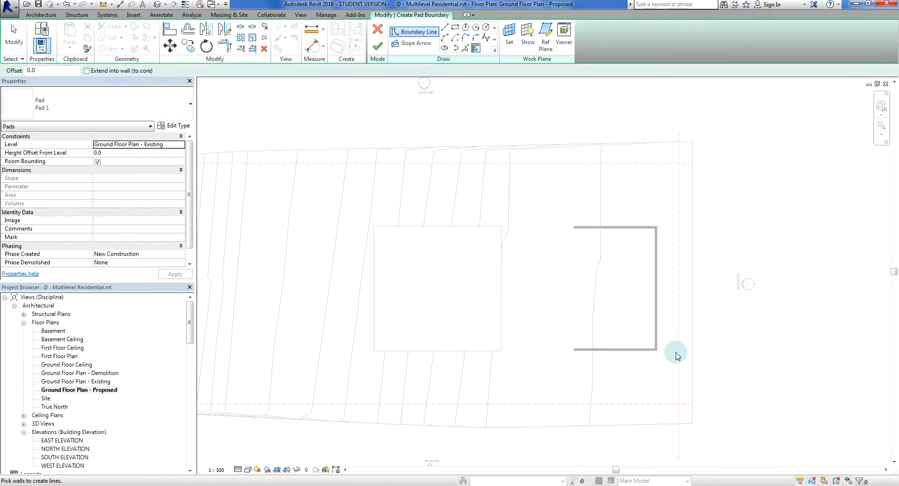
pyautogui.click(453, 28)
pyautogui.scroll(3, 513, 231)
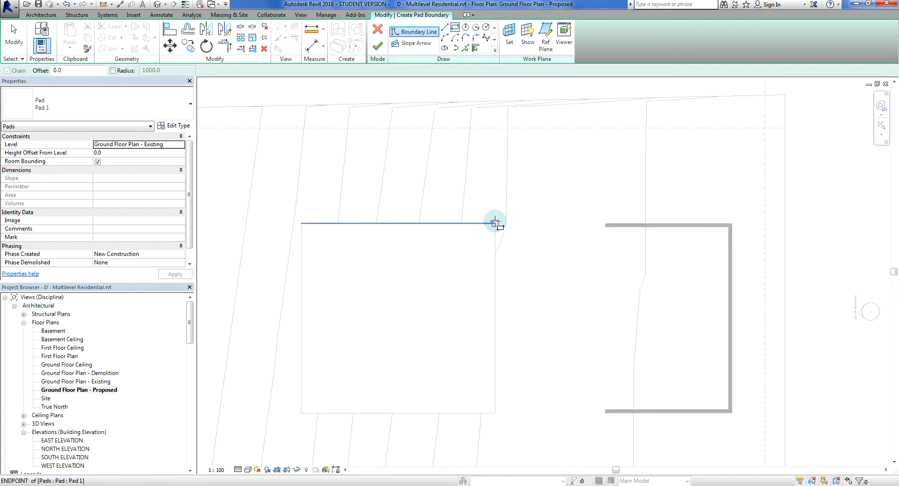
pyautogui.click(494, 223)
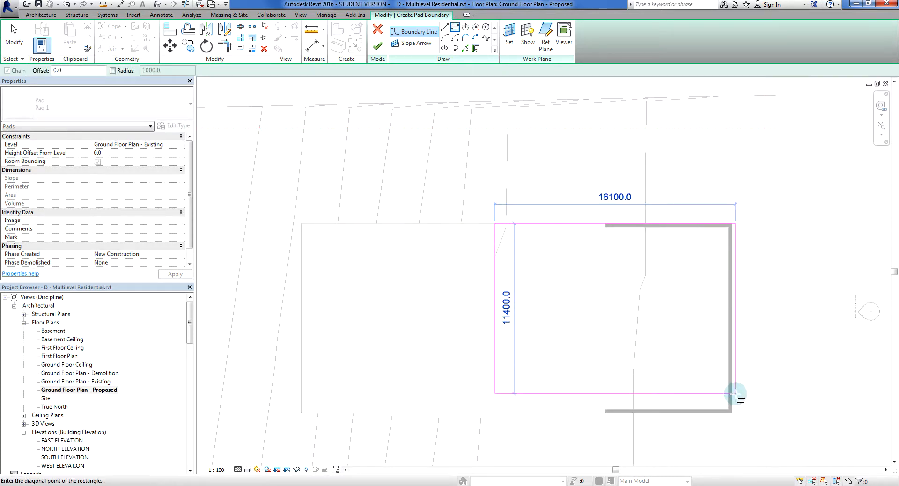
pyautogui.click(732, 412)
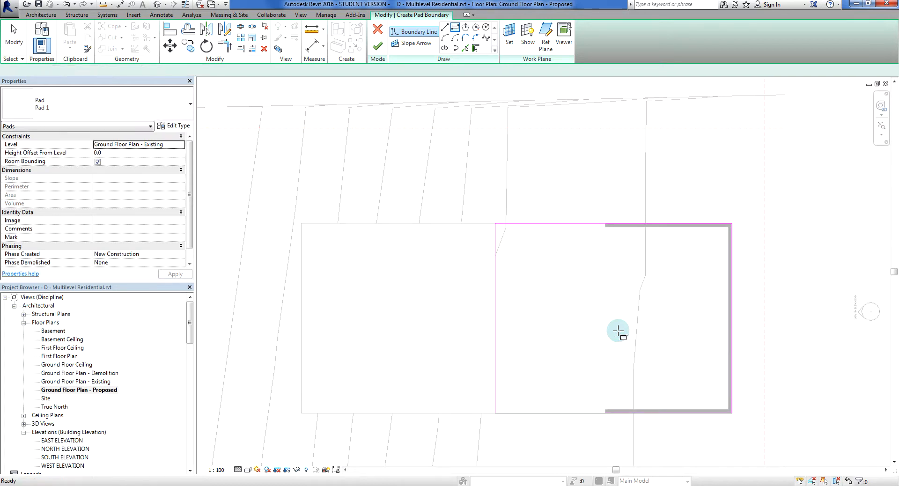
pyautogui.press('Escape')
pyautogui.press('Escape')
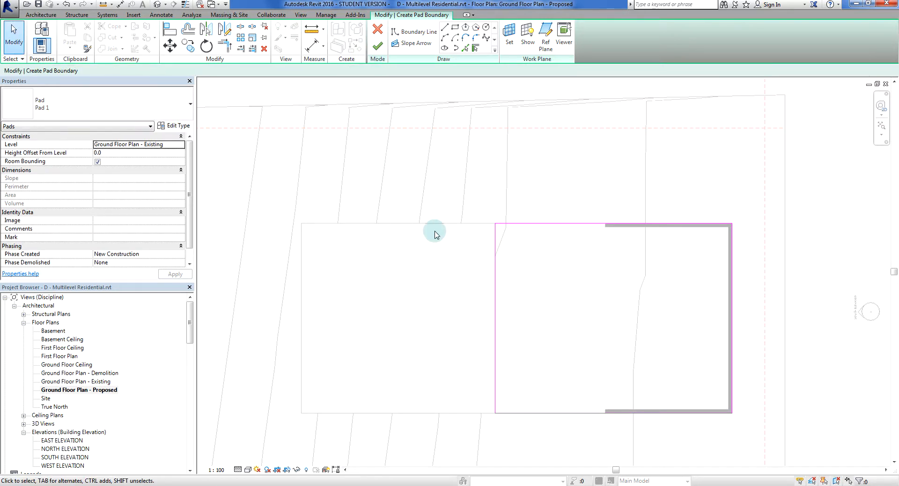
# Try to finish the ground floor pad with its shared boundary line moved into the basement pad, 16800 mm from the existing end wall
pyautogui.click(495, 319)
pyautogui.moveTo(495, 331); pyautogui.dragTo(474, 333)
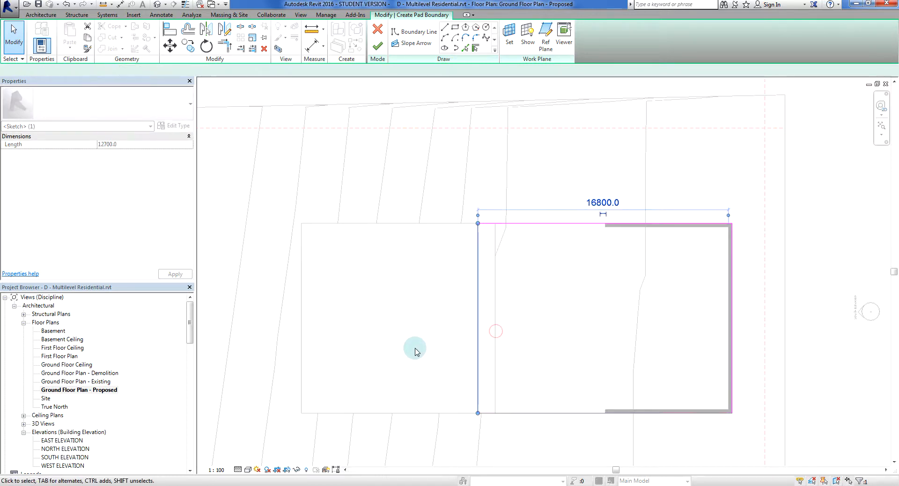
pyautogui.click(413, 349)
pyautogui.scroll(2, 467, 303)
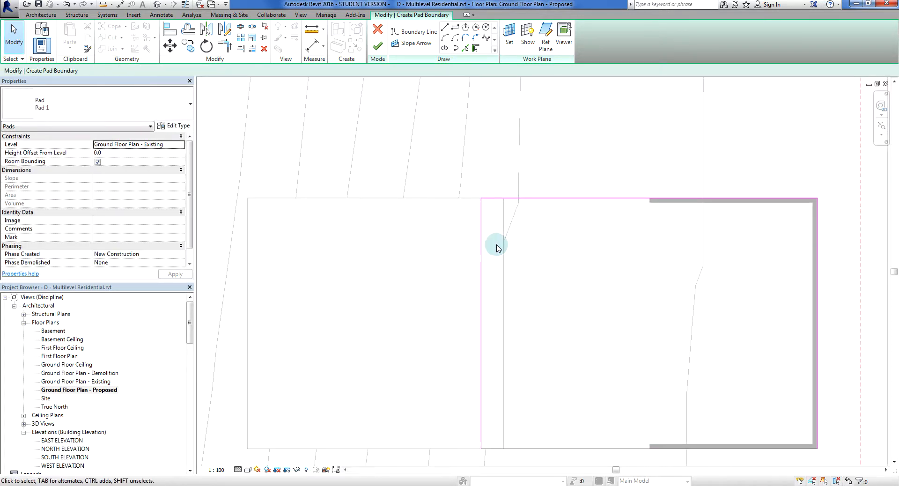
pyautogui.click(374, 49)
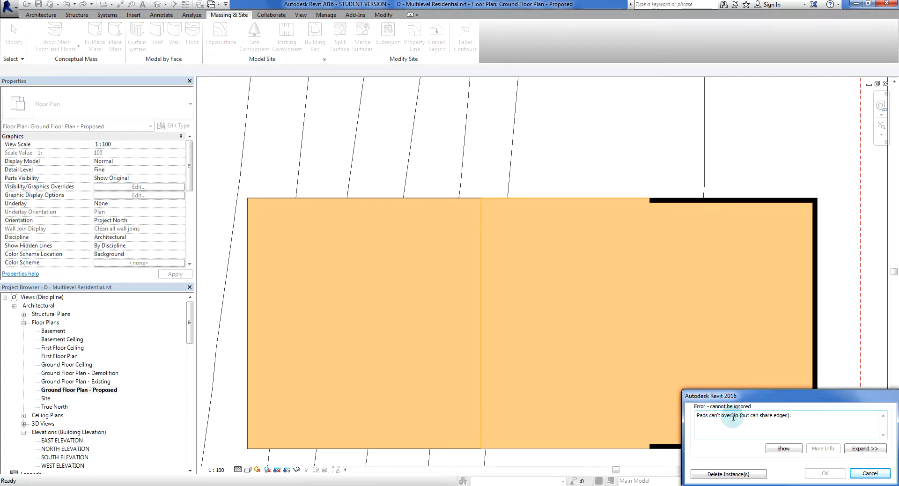
pyautogui.click(856, 473)
# Move the overlapping boundary line back onto the basement pad's edge, 15660 mm from the existing end wall, and finish the pad
pyautogui.click(482, 267)
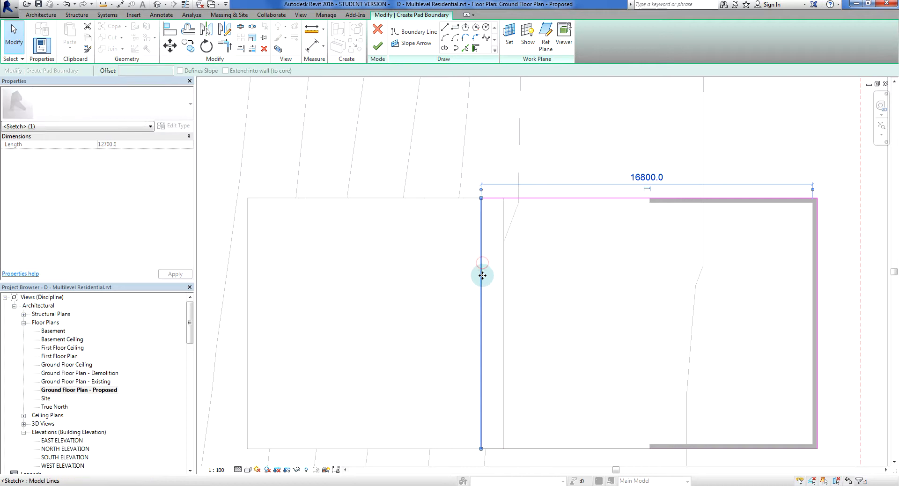
pyautogui.moveTo(480, 273); pyautogui.dragTo(503, 275)
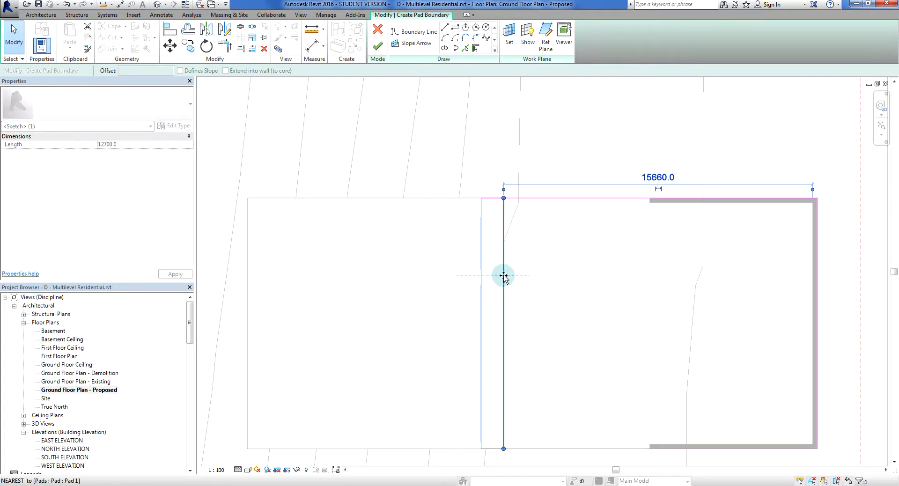
pyautogui.click(520, 283)
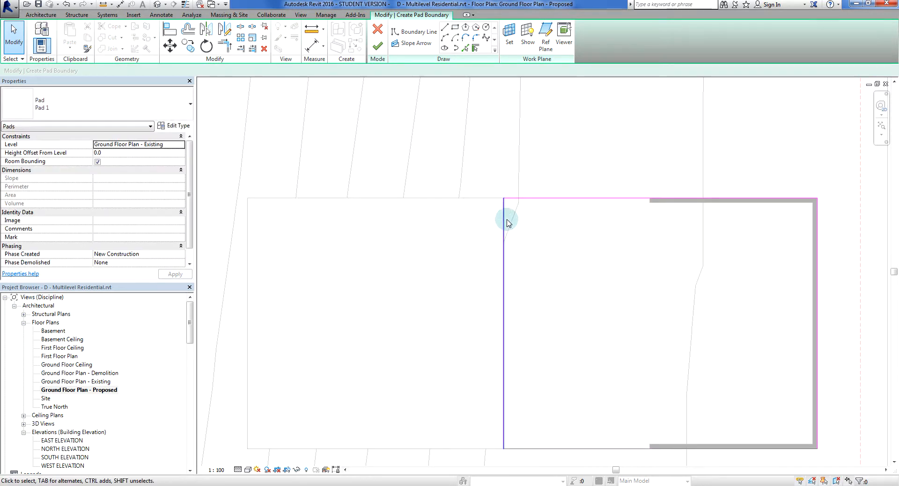
pyautogui.click(377, 45)
pyautogui.click(413, 240)
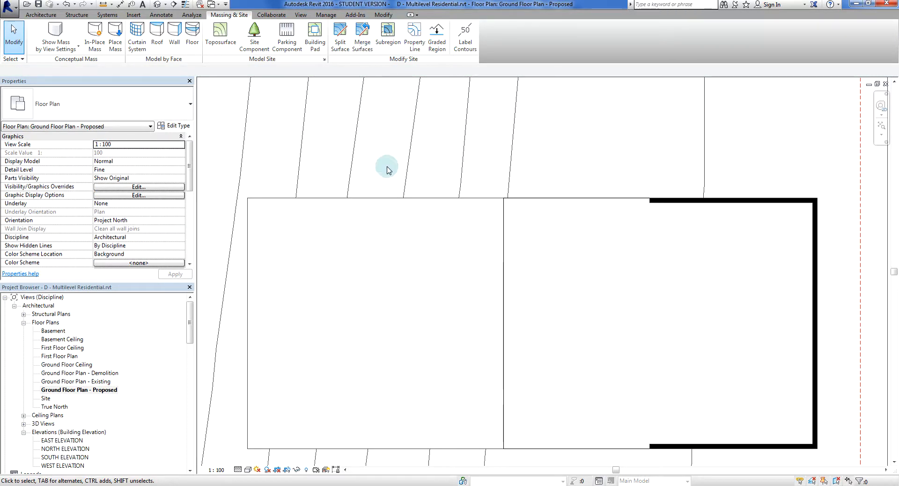
# Examine both building pads in the 3D view, checking their shared edge, the pad under the existing walls and the cut terrain
pyautogui.click(158, 5)
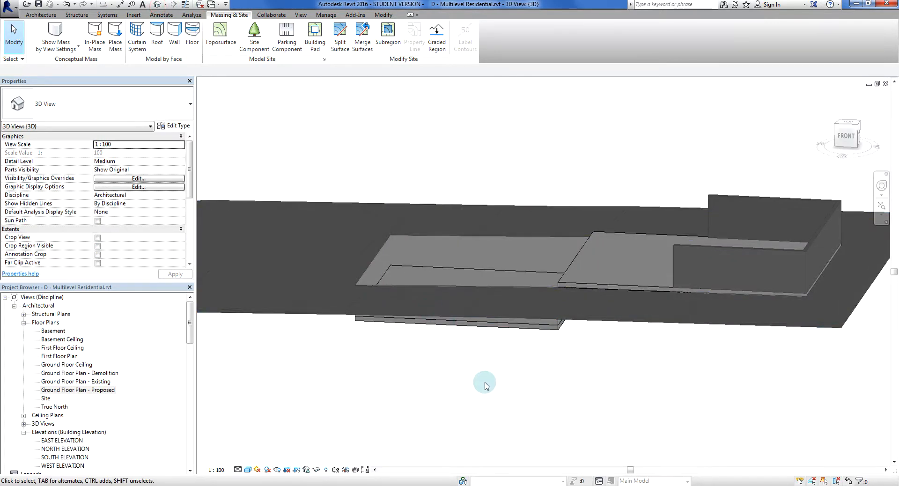
pyautogui.keyDown('shift'); pyautogui.moveTo(484, 385); pyautogui.dragTo(459, 377, button='middle'); pyautogui.keyUp('shift')
pyautogui.scroll(4, 676, 296)
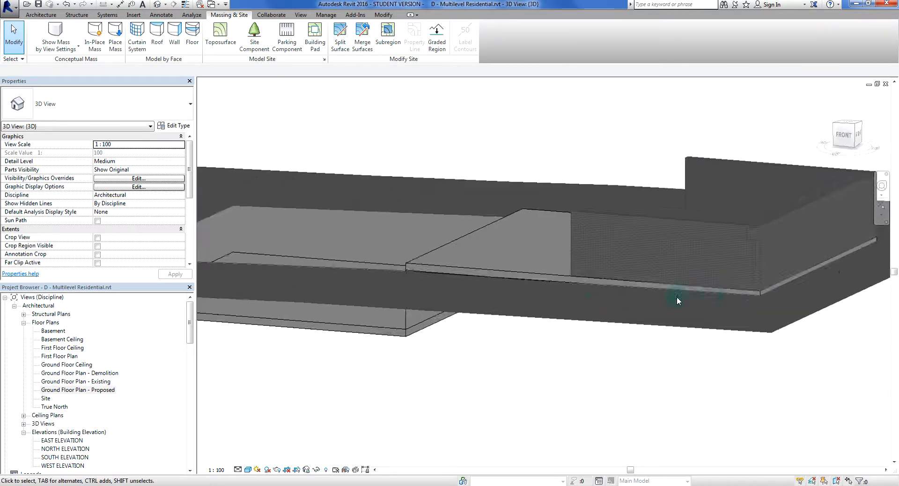
pyautogui.scroll(5, 286, 248)
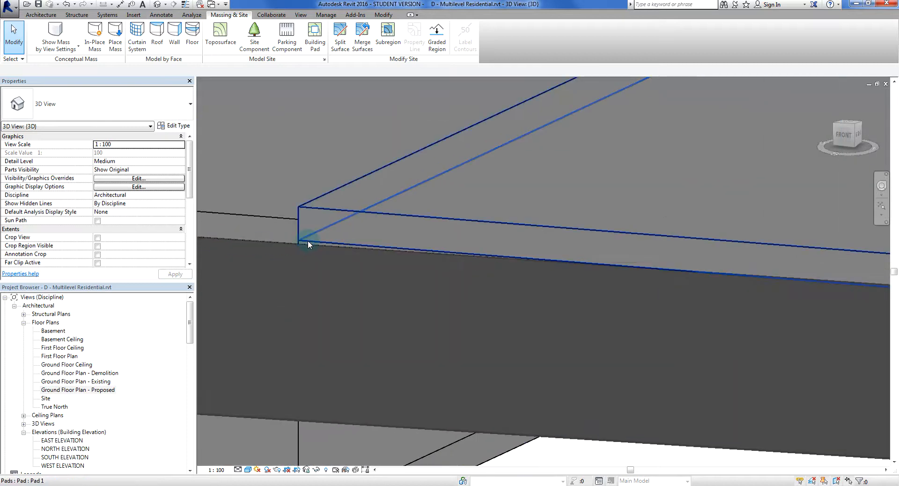
pyautogui.scroll(-3, 309, 248)
pyautogui.scroll(-2, 664, 300)
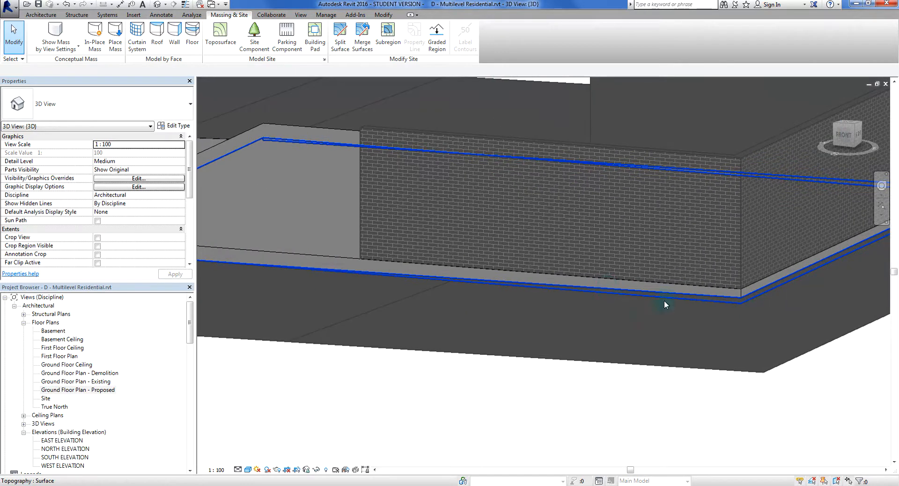
pyautogui.scroll(-3, 707, 314)
pyautogui.keyDown('shift'); pyautogui.moveTo(621, 391); pyautogui.dragTo(788, 397, button='middle'); pyautogui.keyUp('shift')
pyautogui.keyDown('shift'); pyautogui.moveTo(733, 395); pyautogui.dragTo(744, 358, button='middle'); pyautogui.keyUp('shift')
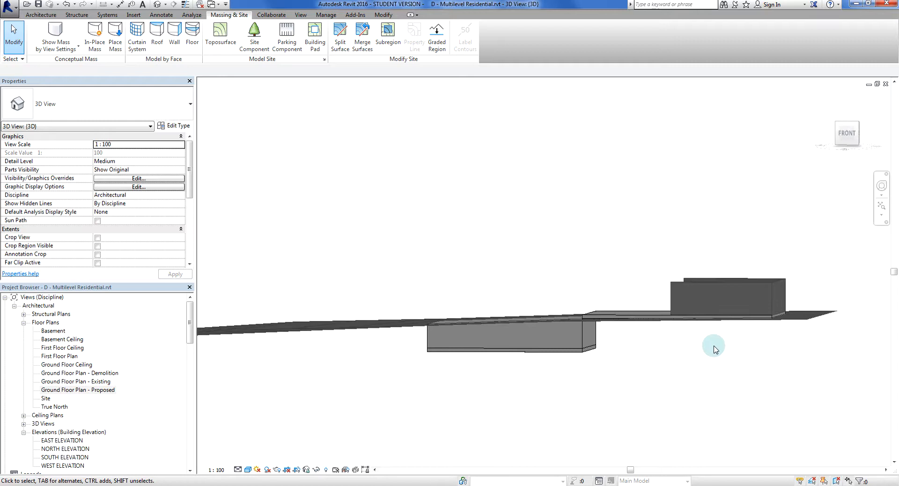
pyautogui.keyDown('shift'); pyautogui.moveTo(618, 363); pyautogui.dragTo(841, 439, button='middle'); pyautogui.keyUp('shift')
pyautogui.keyDown('shift'); pyautogui.moveTo(738, 415); pyautogui.dragTo(613, 423, button='middle'); pyautogui.keyUp('shift')
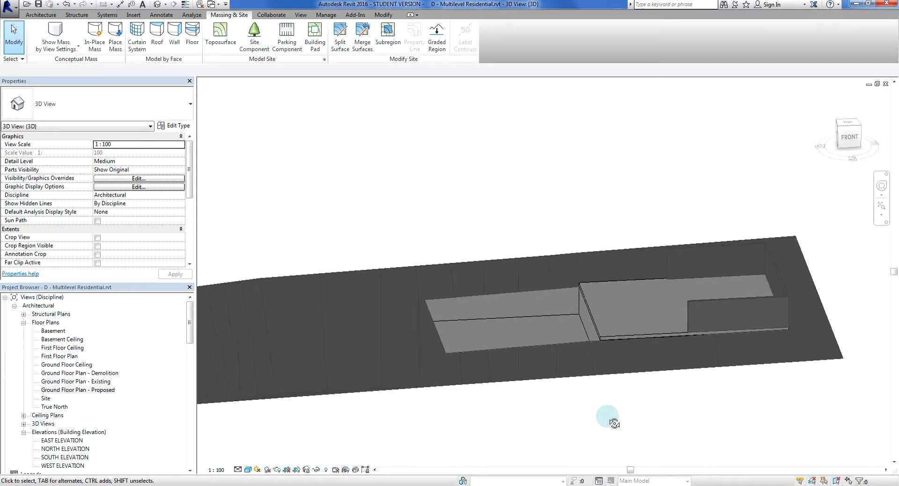